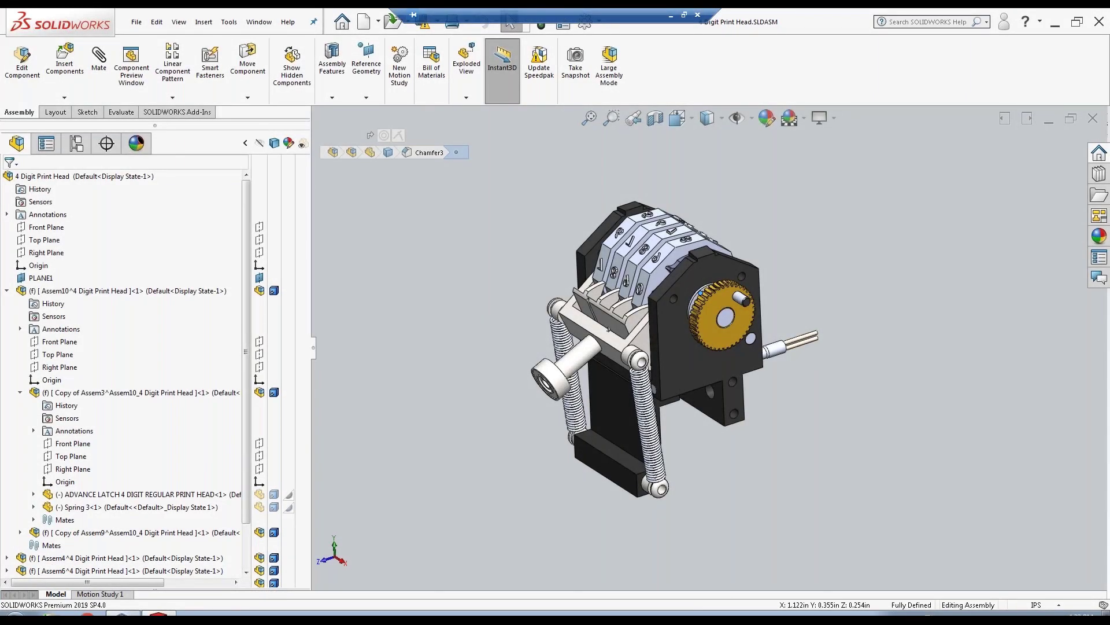
Run CADLink's standard BOM for the 4 Digit Print Head assembly from the QBuild Corporation tools menu.
{"action": "left_click", "coordinate": [891, 209]}
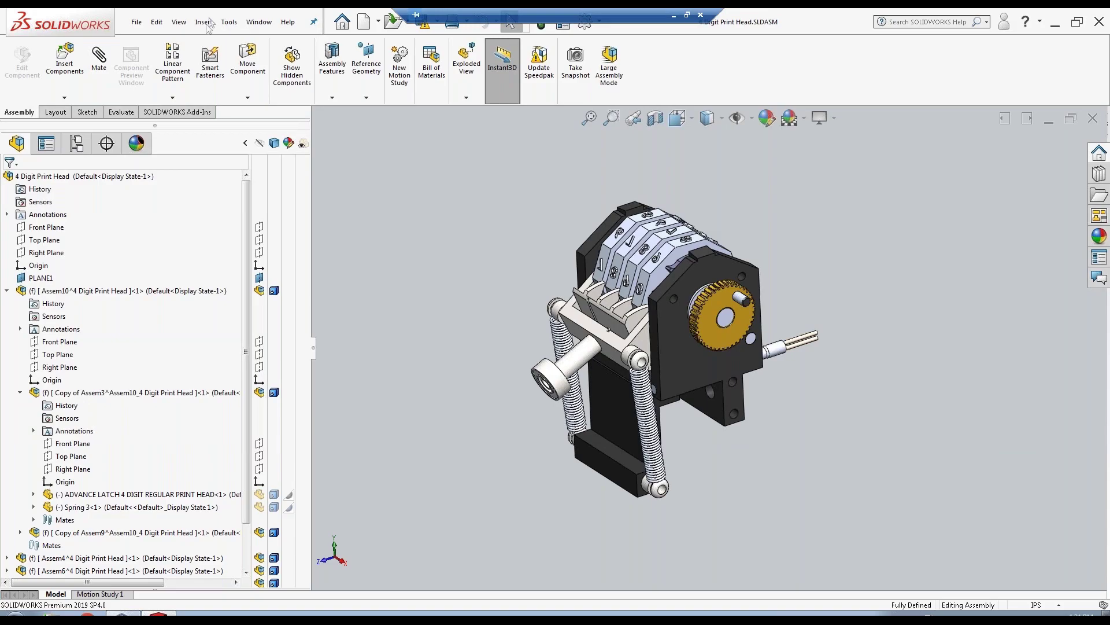
{"action": "left_click", "coordinate": [234, 23]}
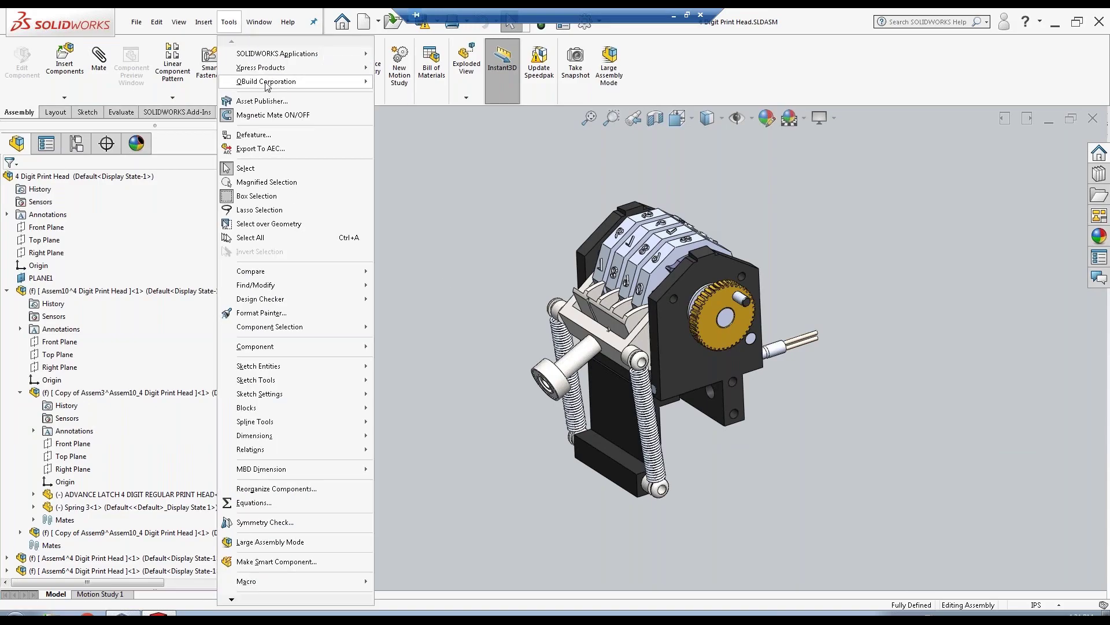
{"action": "mouse_move", "coordinate": [274, 87]}
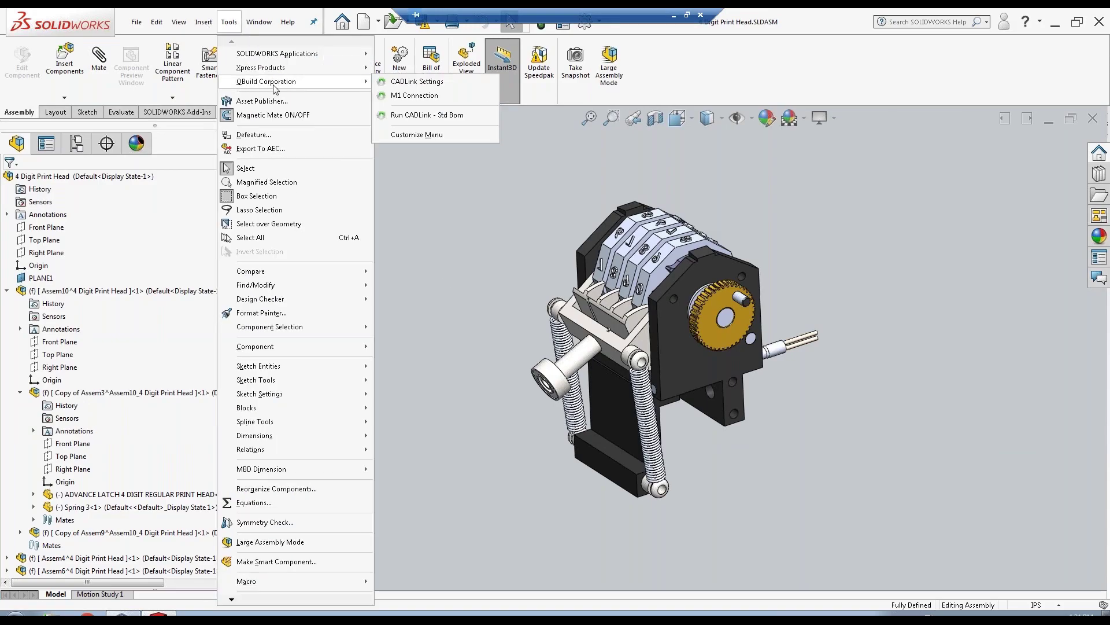
{"action": "left_click", "coordinate": [476, 118]}
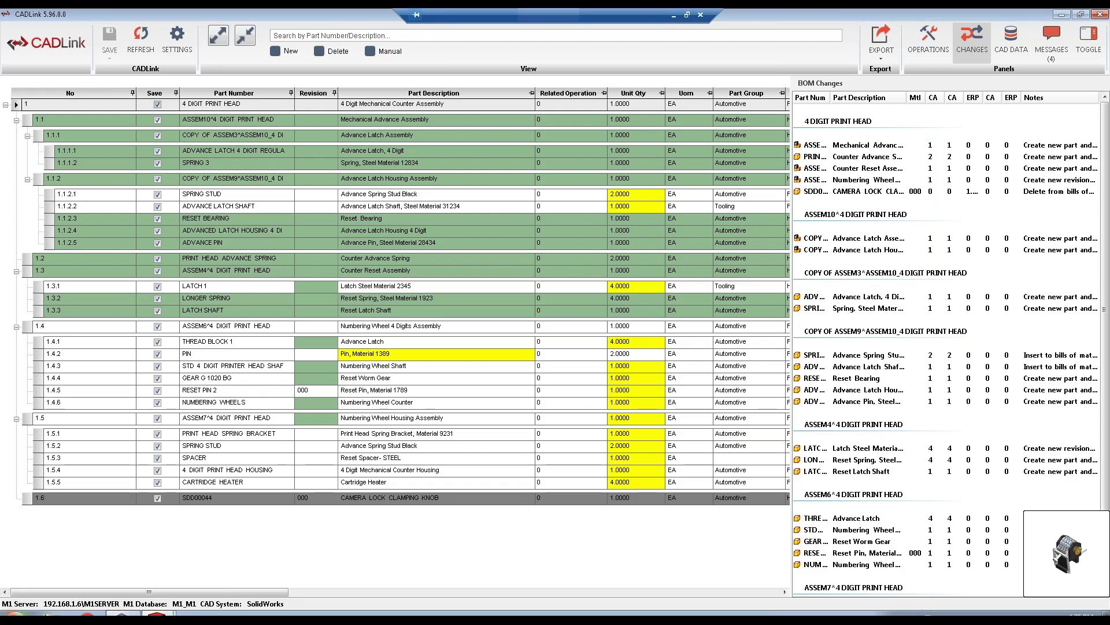
Hide the BOM Changes panel and clear, then restore, the Save mark on every line.
{"action": "left_click", "coordinate": [1089, 40]}
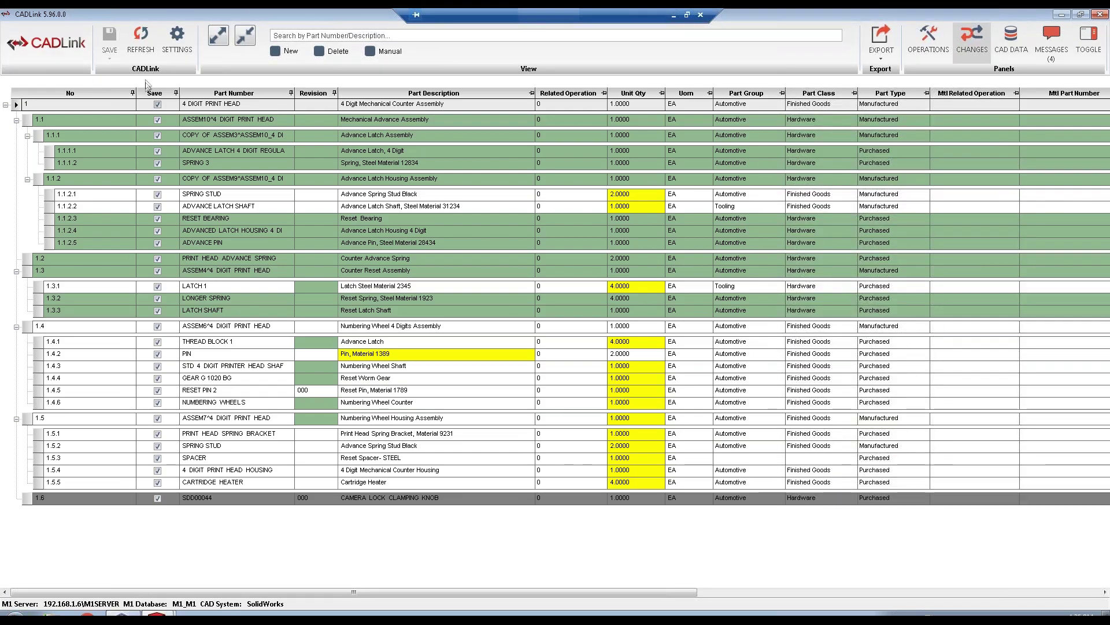
{"action": "left_click", "coordinate": [156, 104]}
{"action": "left_click", "coordinate": [155, 105]}
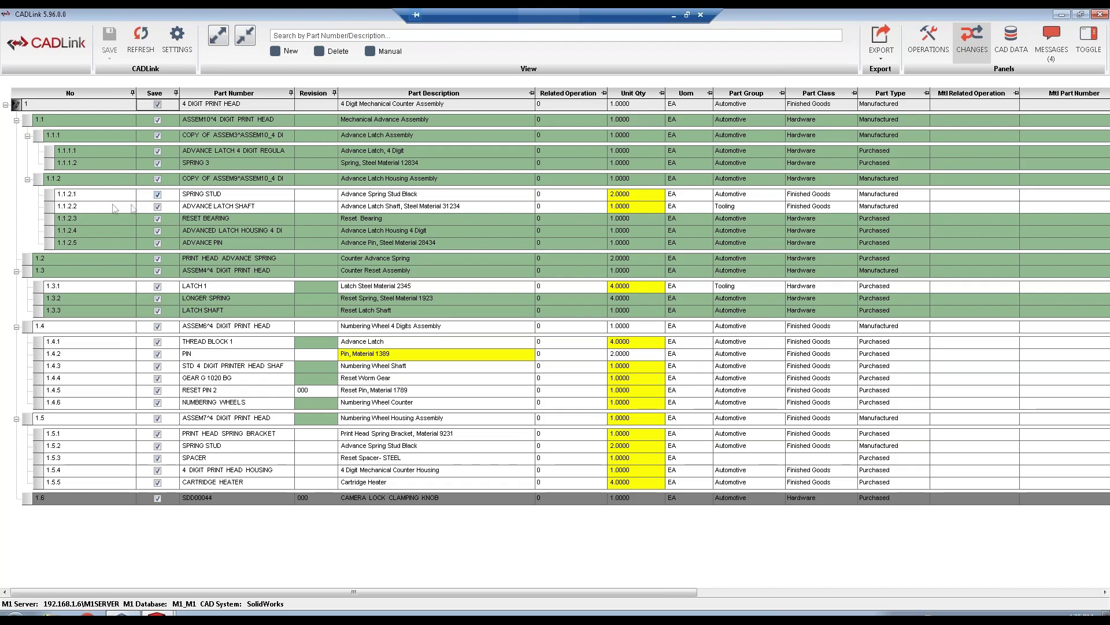
Select lines 1.1.2.1 SPRING STUD, 1.1 and 1.6 Camera Lock Clamping Knob in turn.
{"action": "left_click", "coordinate": [50, 195]}
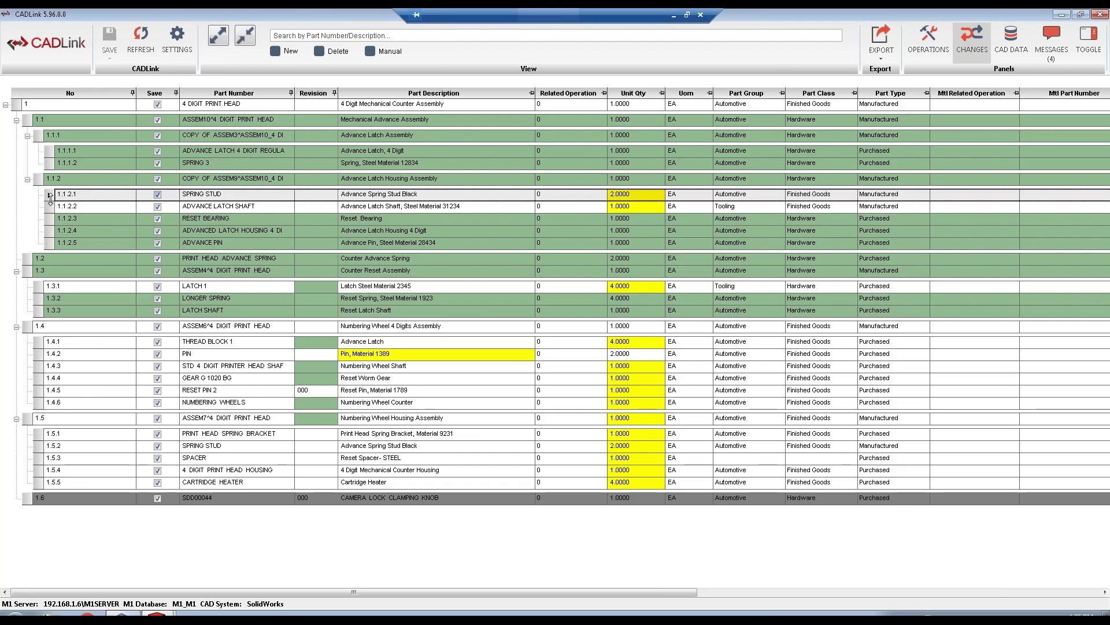
{"action": "left_click", "coordinate": [133, 119]}
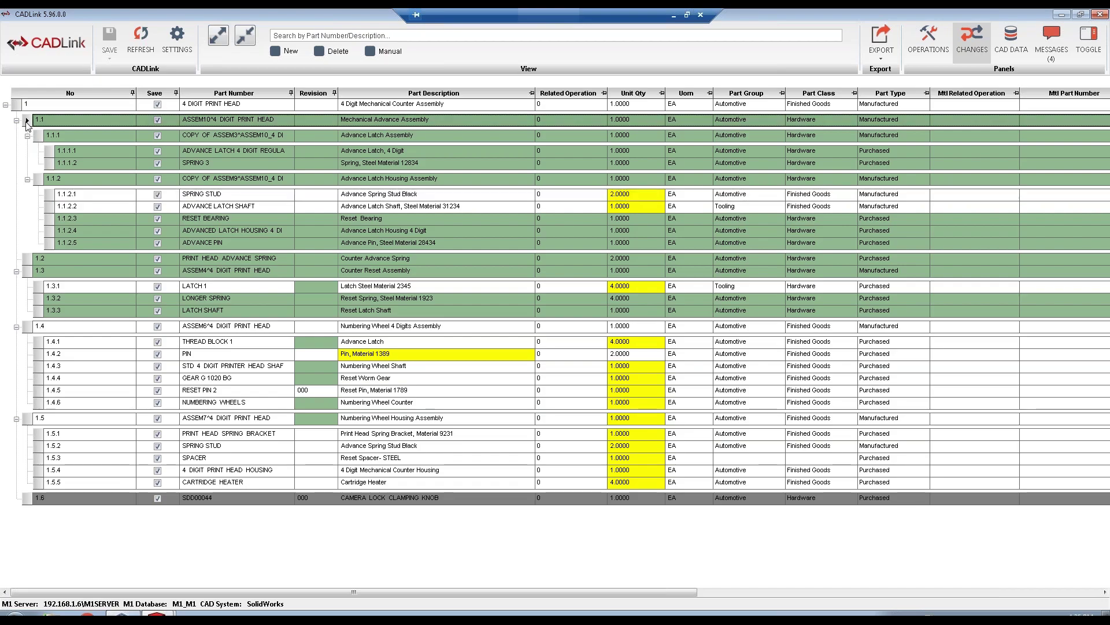
{"action": "left_click", "coordinate": [33, 495]}
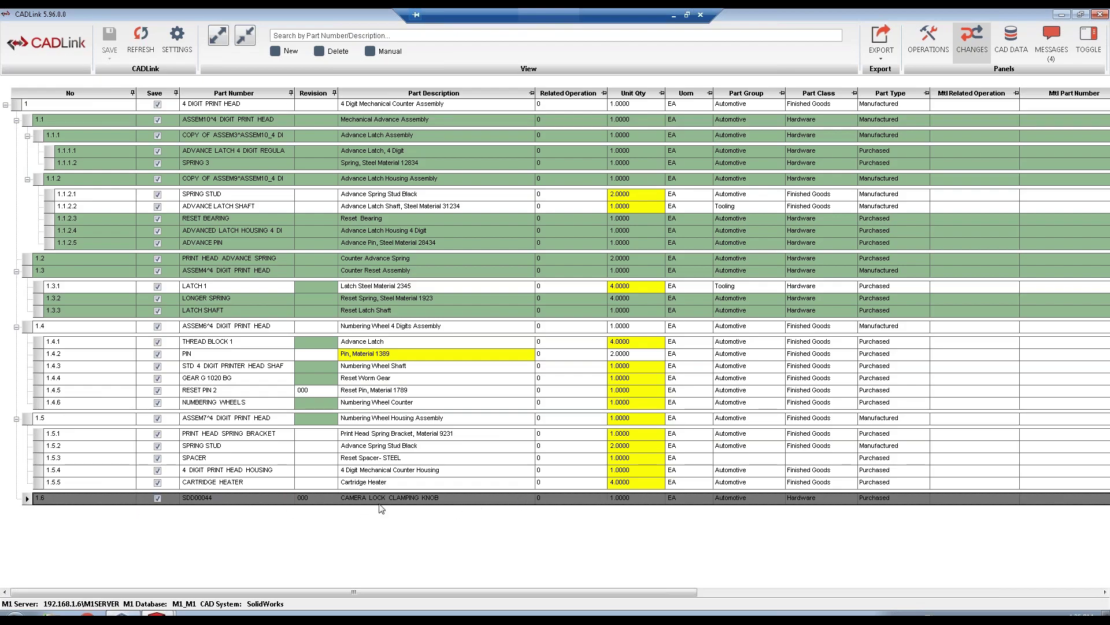
{"action": "mouse_move", "coordinate": [301, 502]}
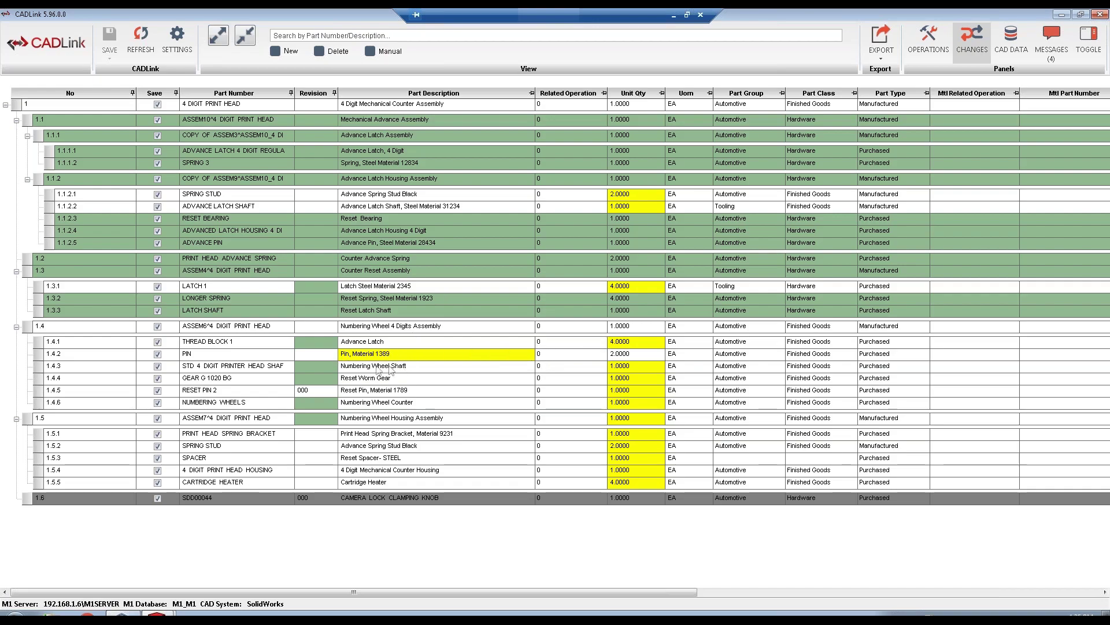
{"action": "left_click", "coordinate": [528, 357]}
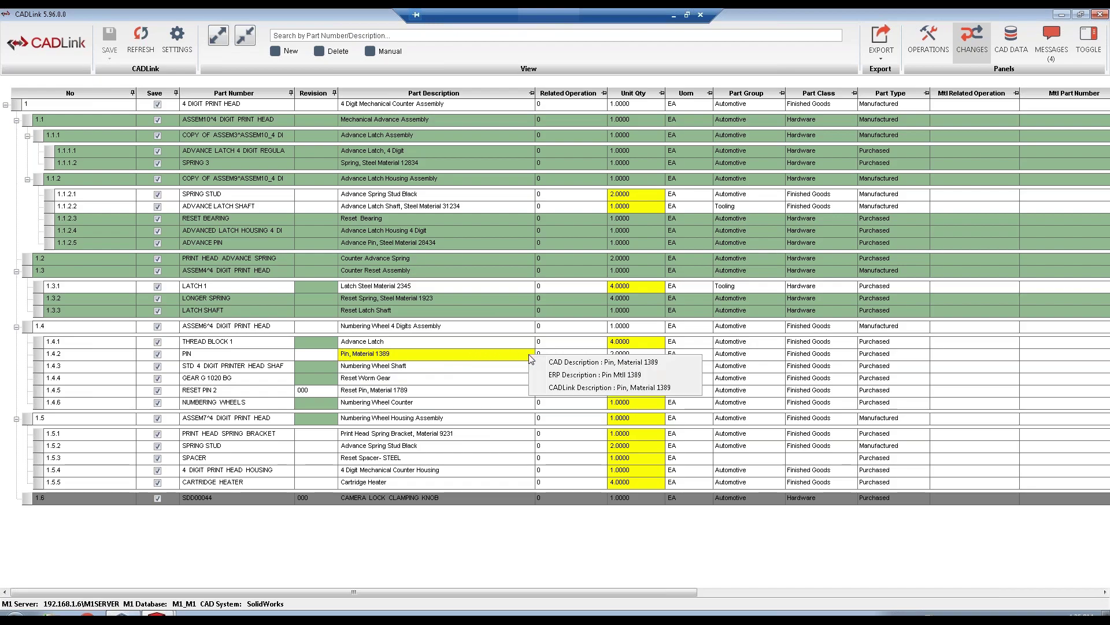
{"action": "left_click", "coordinate": [614, 374]}
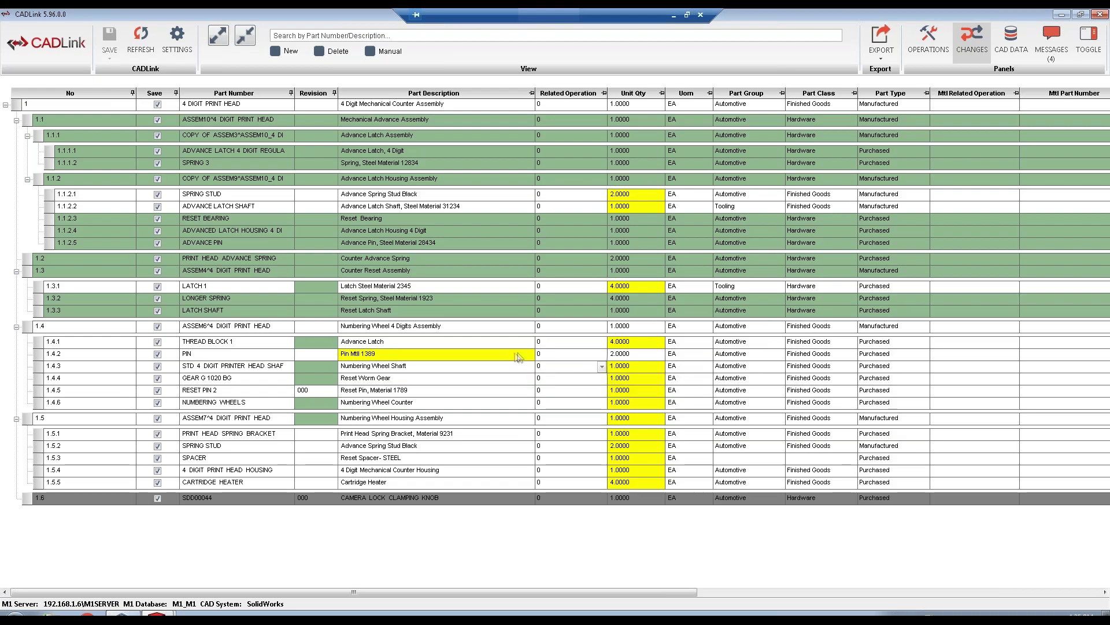
{"action": "left_click", "coordinate": [488, 357]}
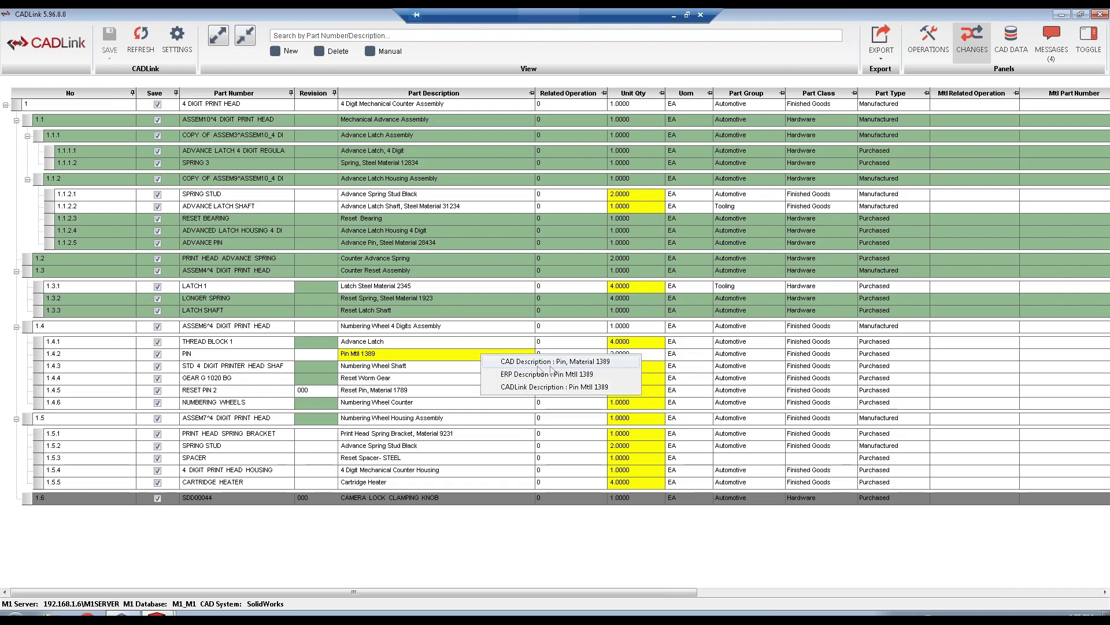
{"action": "left_click", "coordinate": [622, 365]}
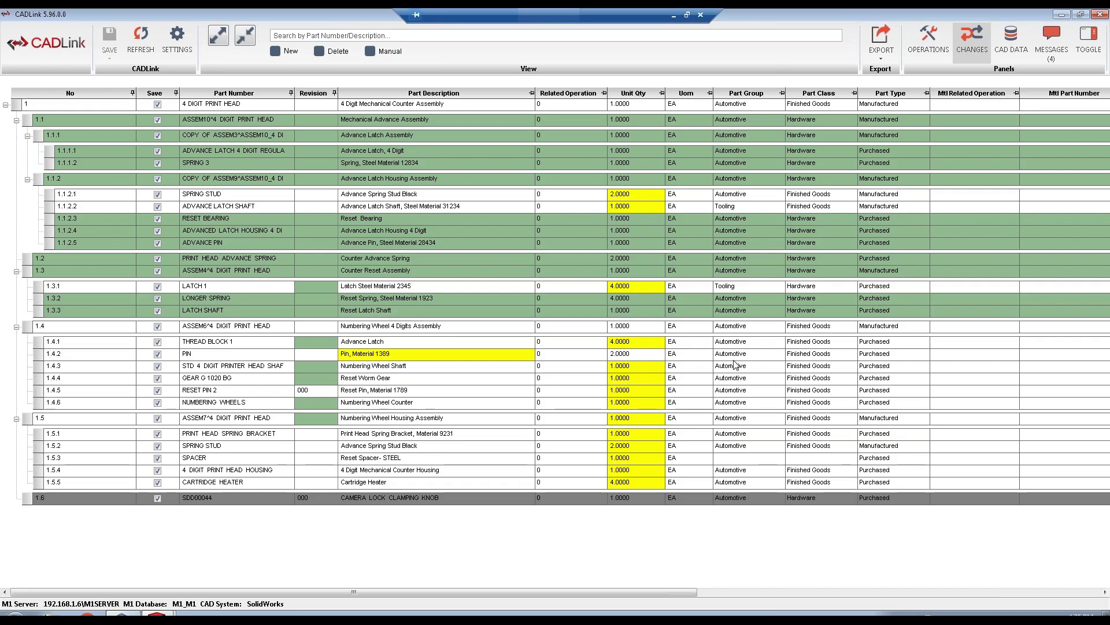
Insert a new blank BOM line after the numbering wheel assembly, ahead of the clamping knob.
{"action": "left_click", "coordinate": [508, 547]}
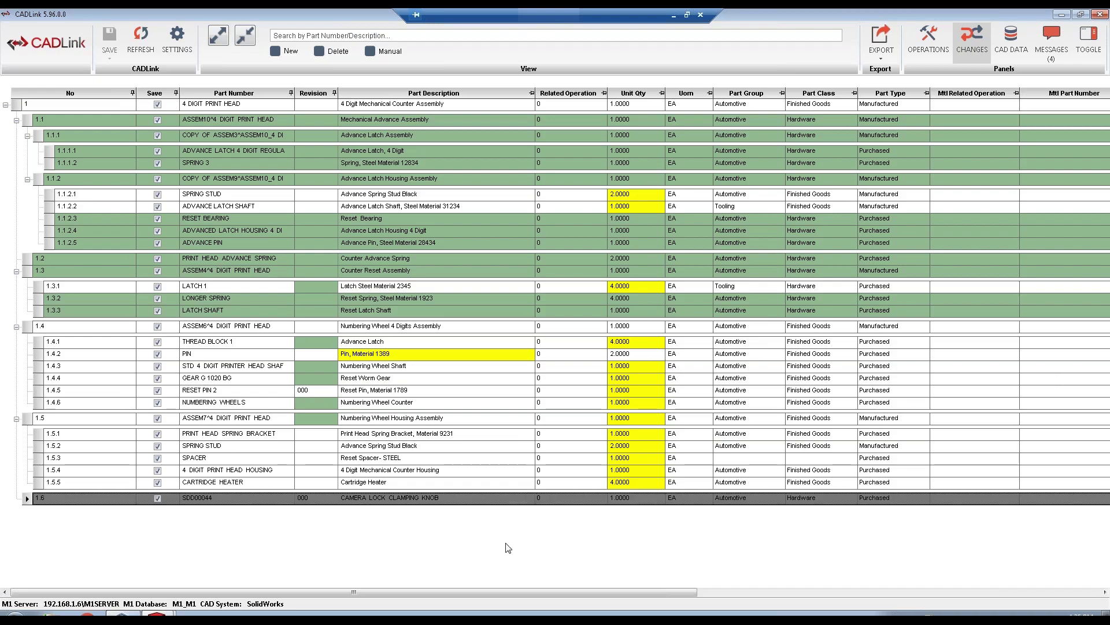
{"action": "left_click", "coordinate": [30, 328]}
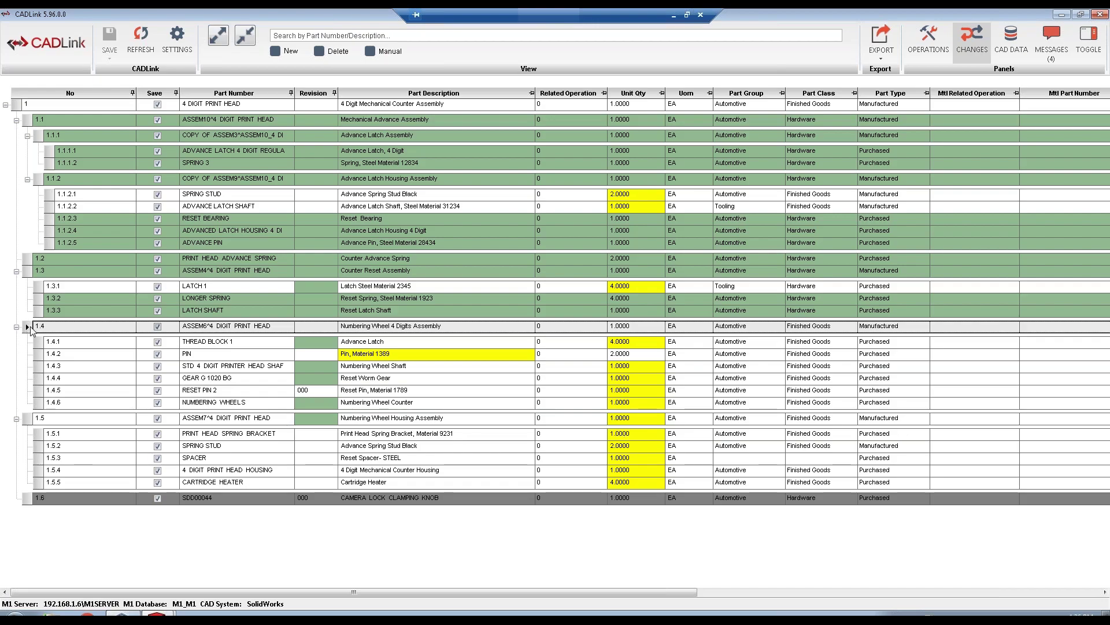
{"action": "left_click_drag", "start_coordinate": [30, 328], "coordinate": [48, 359]}
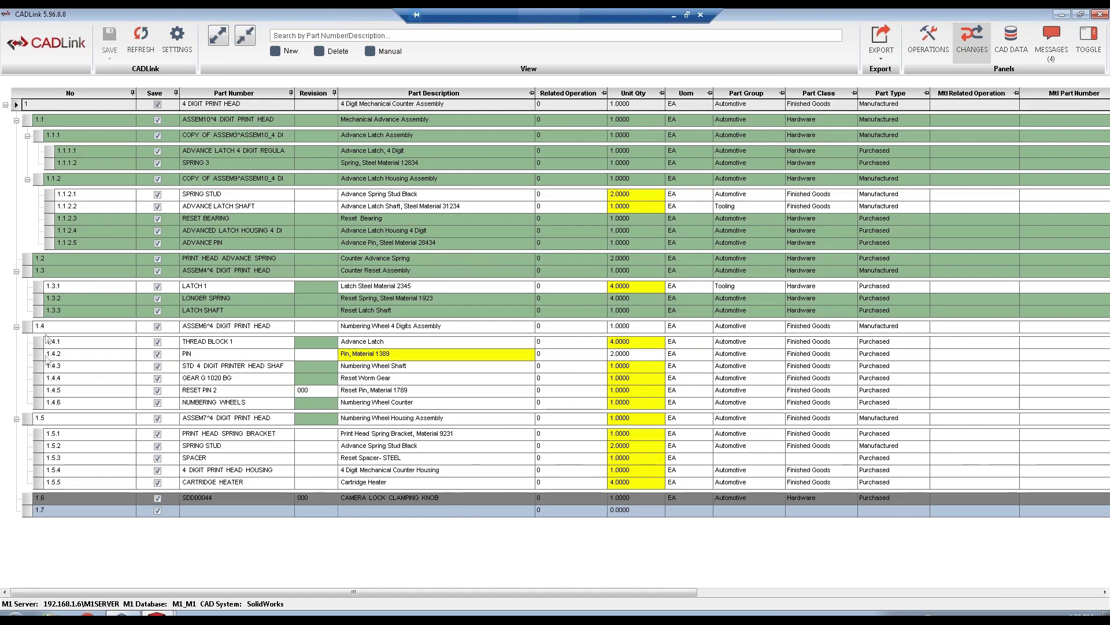
Assign M1 bolt BLTSQJS10001500 to the new line using a '%bolt' description search.
{"action": "left_click", "coordinate": [254, 510]}
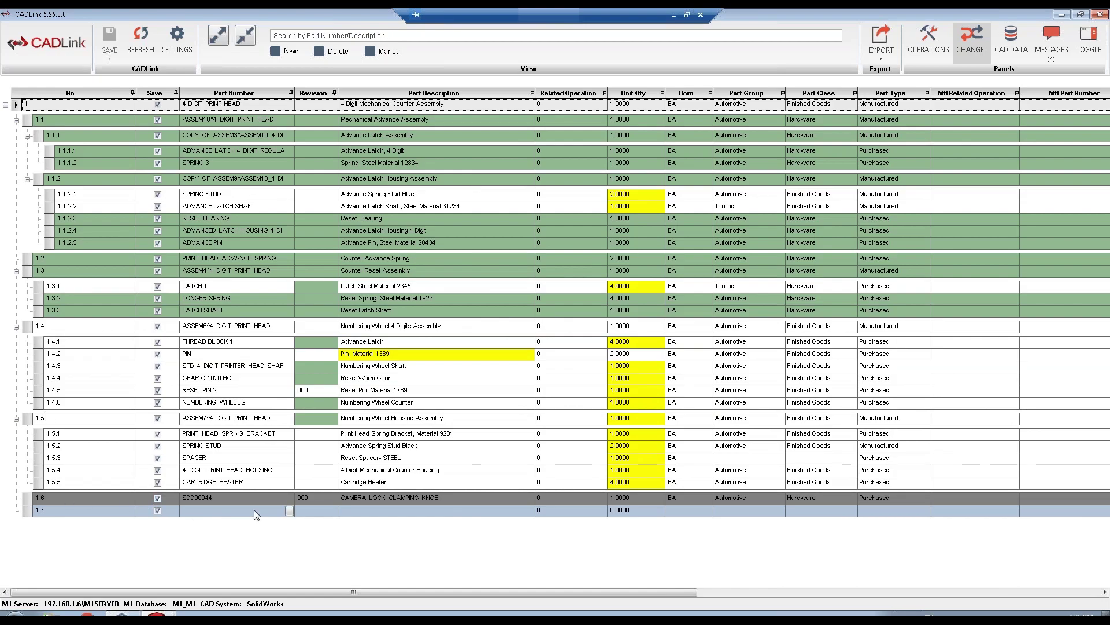
{"action": "left_click", "coordinate": [289, 511]}
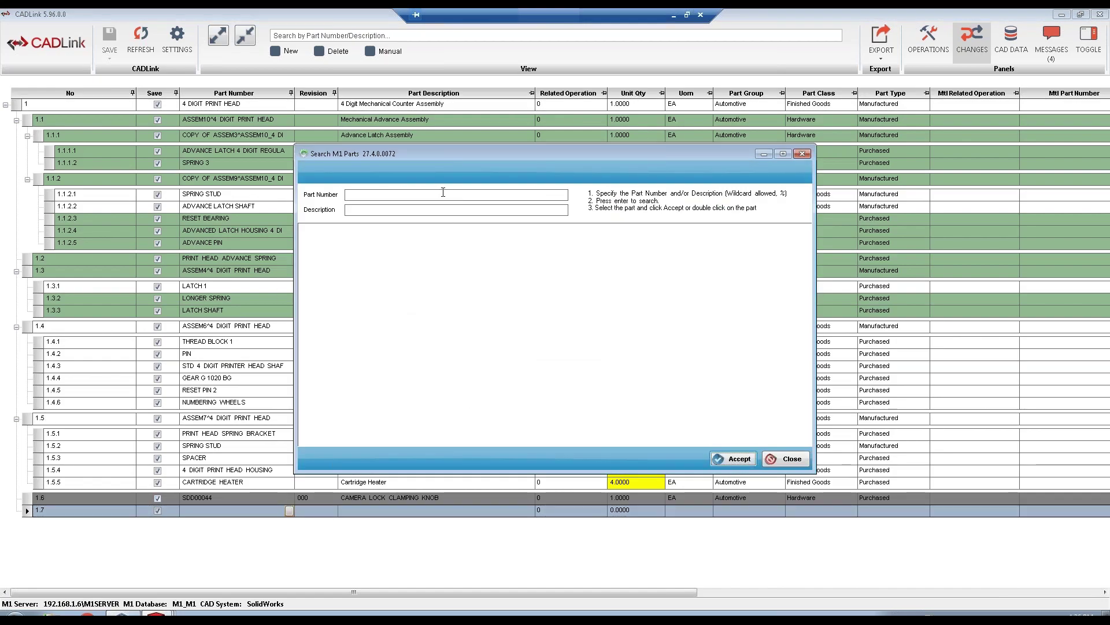
{"action": "left_click", "coordinate": [452, 210]}
{"action": "type", "text": "%bolt%"}
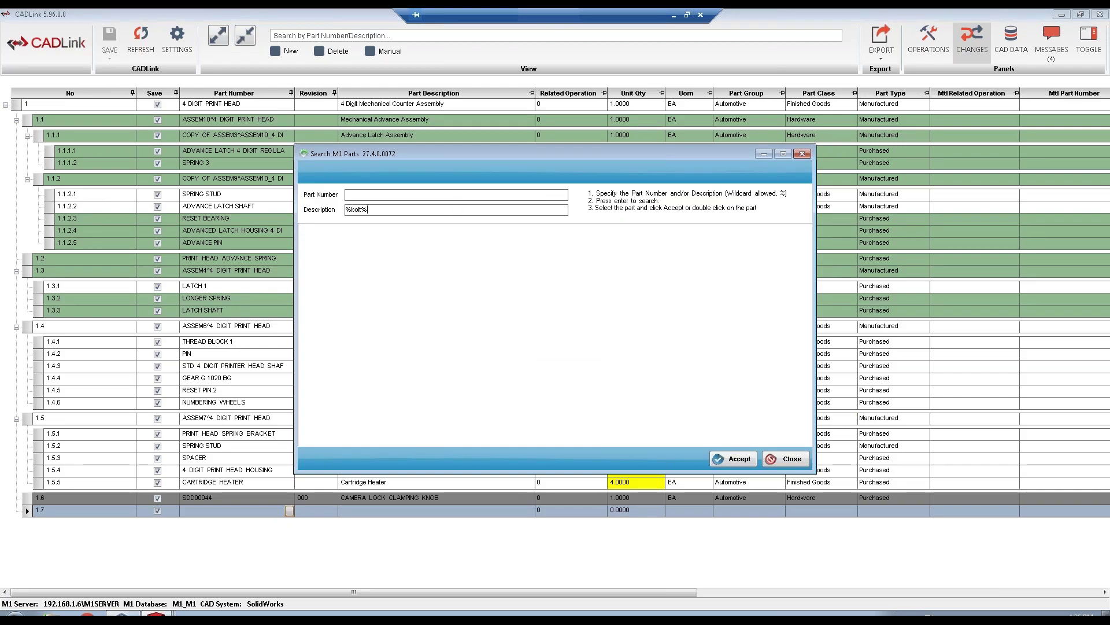
{"action": "key", "text": "Return"}
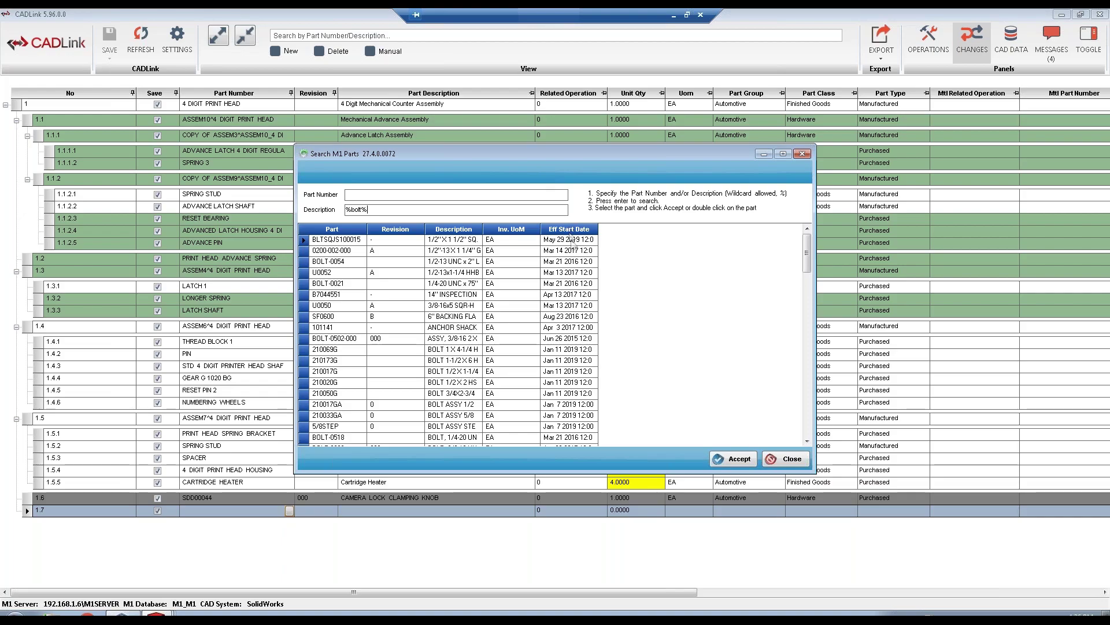
{"action": "left_click", "coordinate": [327, 241]}
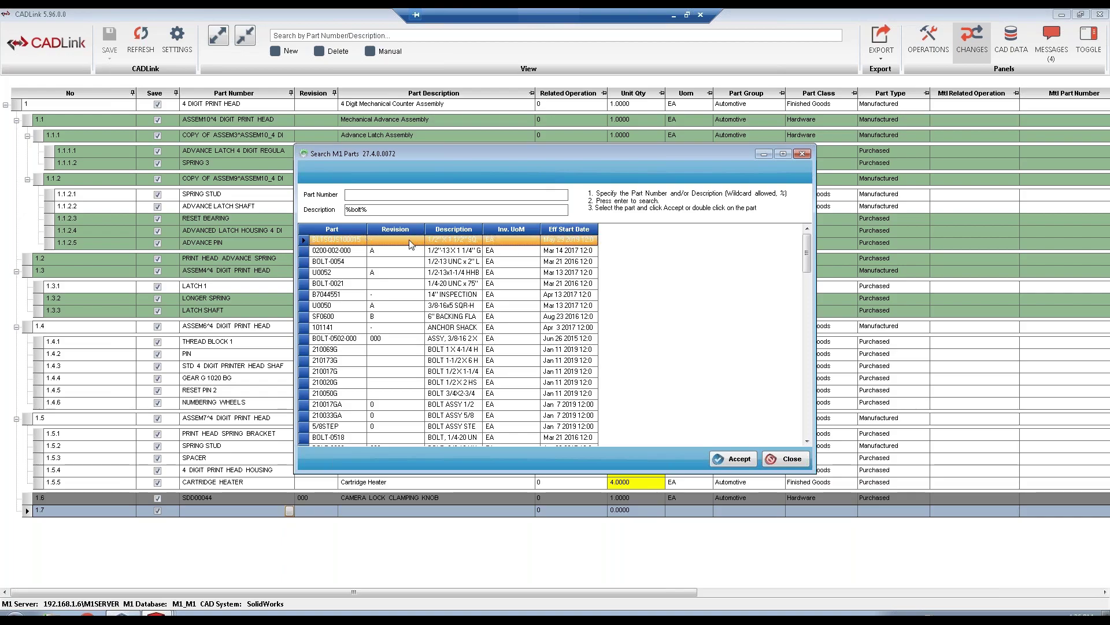
{"action": "left_click", "coordinate": [743, 458]}
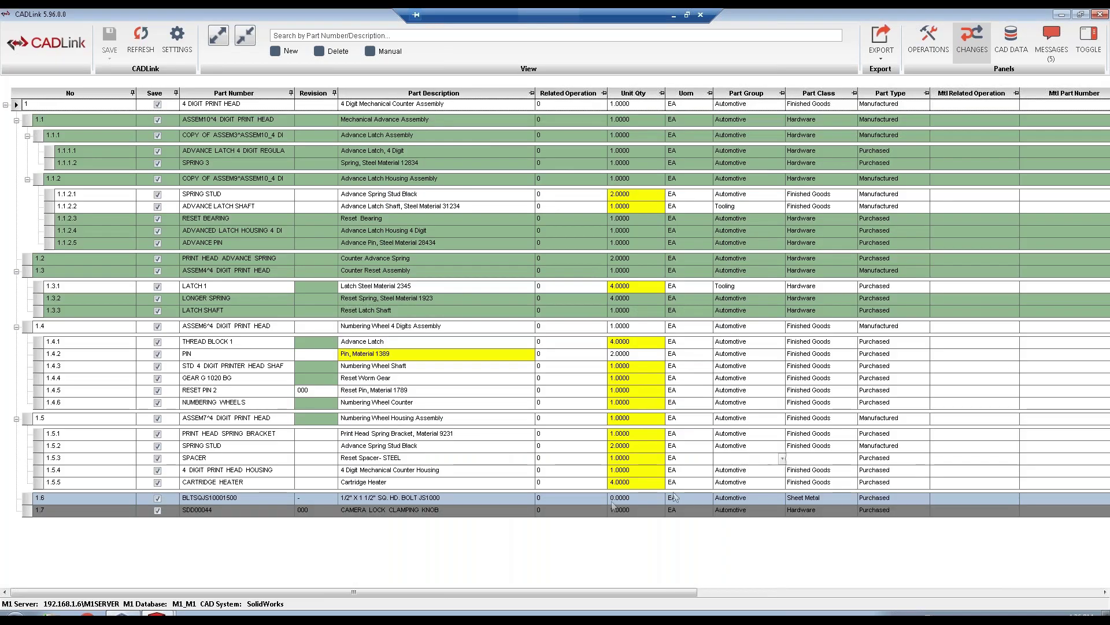
Set the new bolt line 1.6's Unit Qty to 1.
{"action": "left_click", "coordinate": [442, 497]}
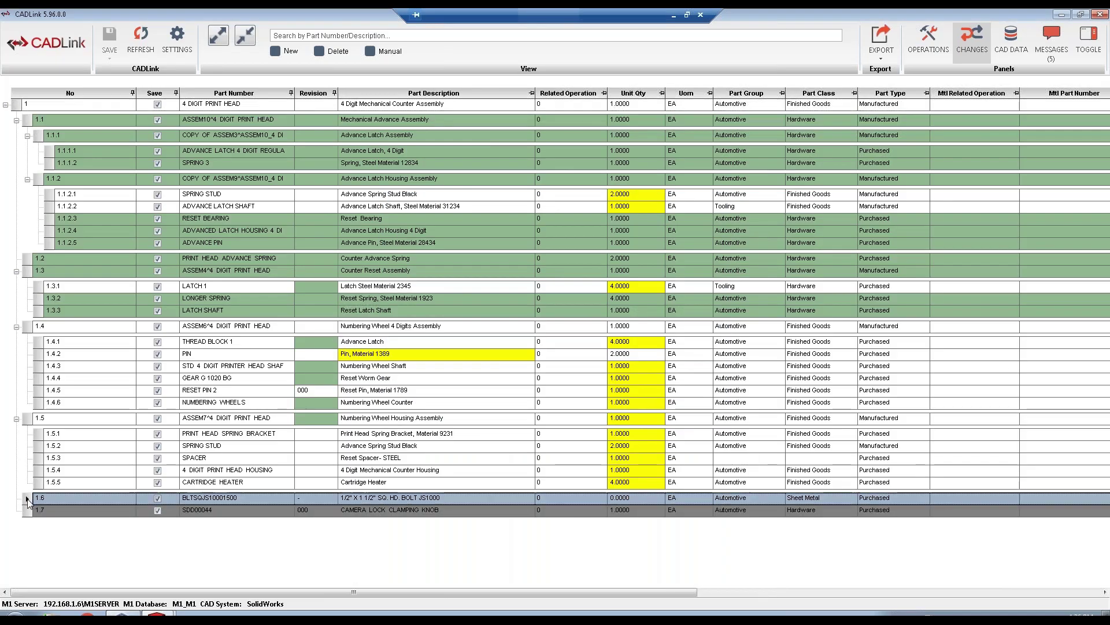
{"action": "left_click", "coordinate": [625, 497]}
{"action": "type", "text": "1"}
{"action": "key", "text": "Tab"}
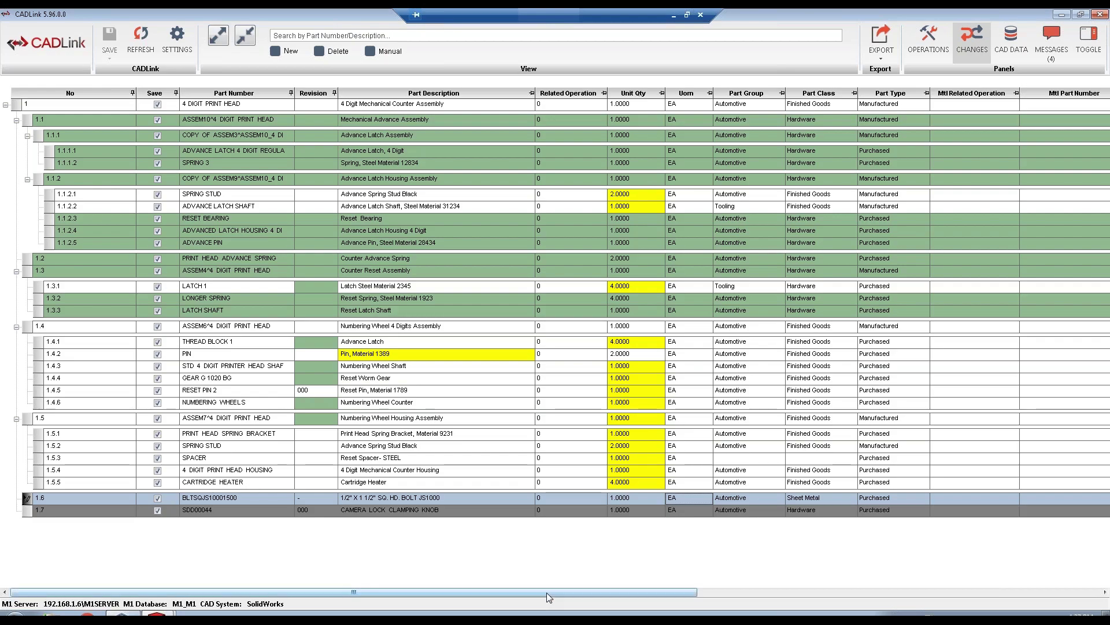
{"action": "left_click_drag", "start_coordinate": [678, 591], "coordinate": [1102, 592]}
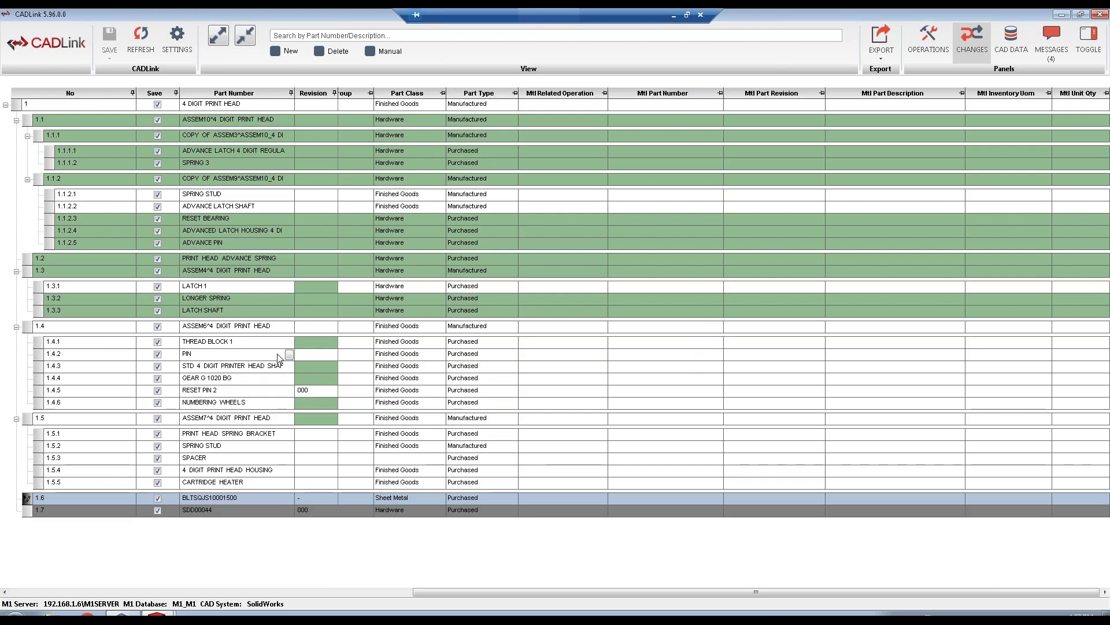
Link SPRING STUD line 1.5.2 to M1 stud HLXT 040 found by a '%stud' description search.
{"action": "left_click", "coordinate": [710, 403]}
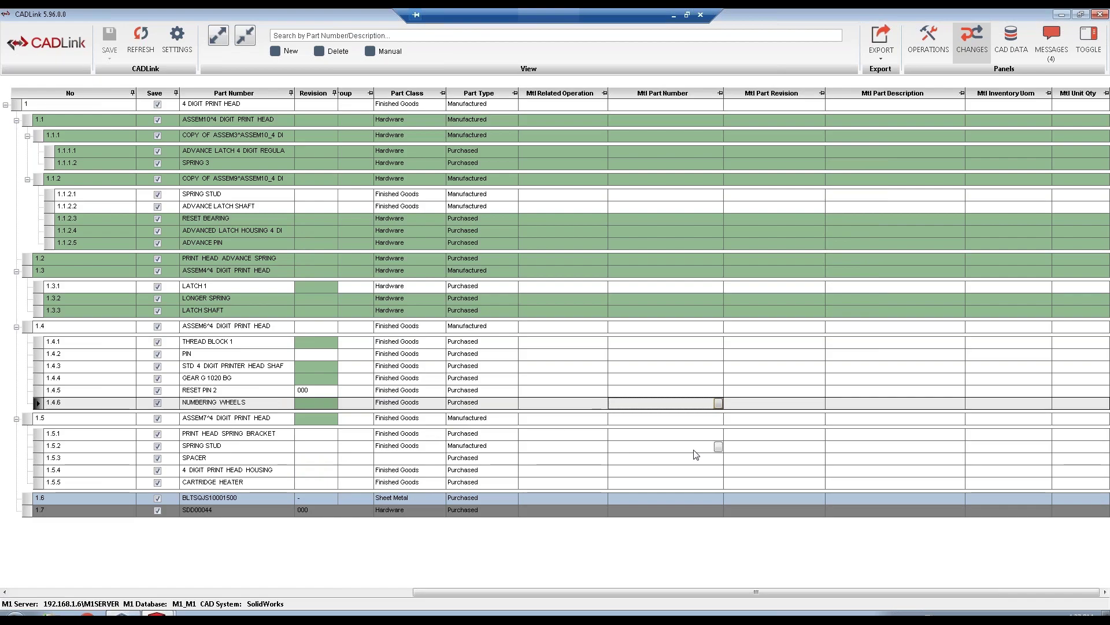
{"action": "left_click", "coordinate": [719, 447]}
{"action": "left_click", "coordinate": [411, 207]}
{"action": "type", "text": "%stud"}
{"action": "key", "text": "Return"}
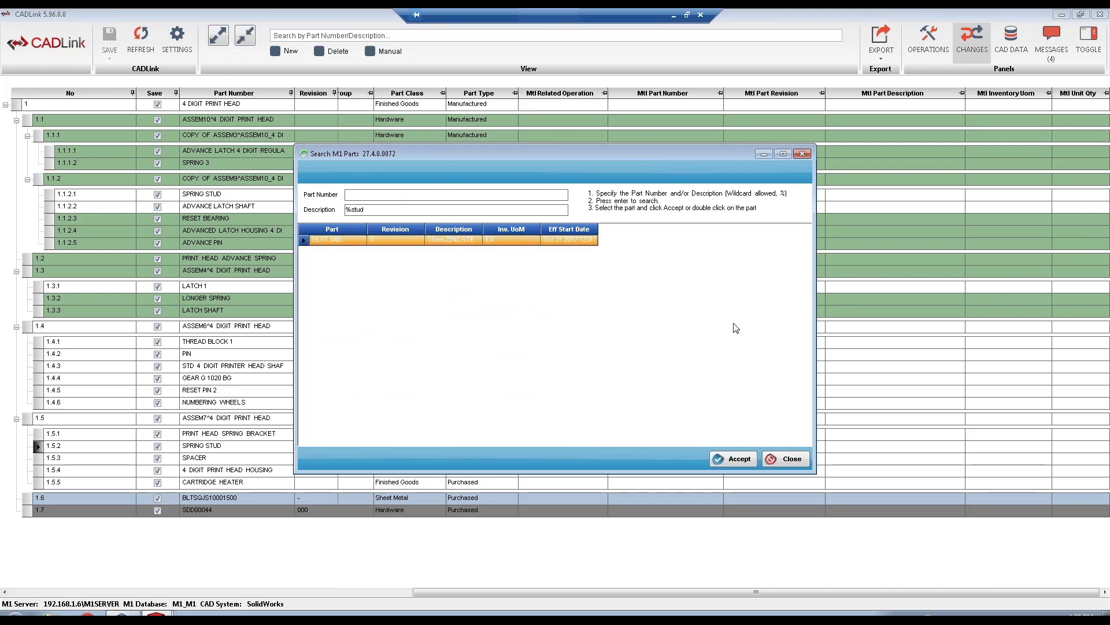
{"action": "left_click", "coordinate": [738, 458]}
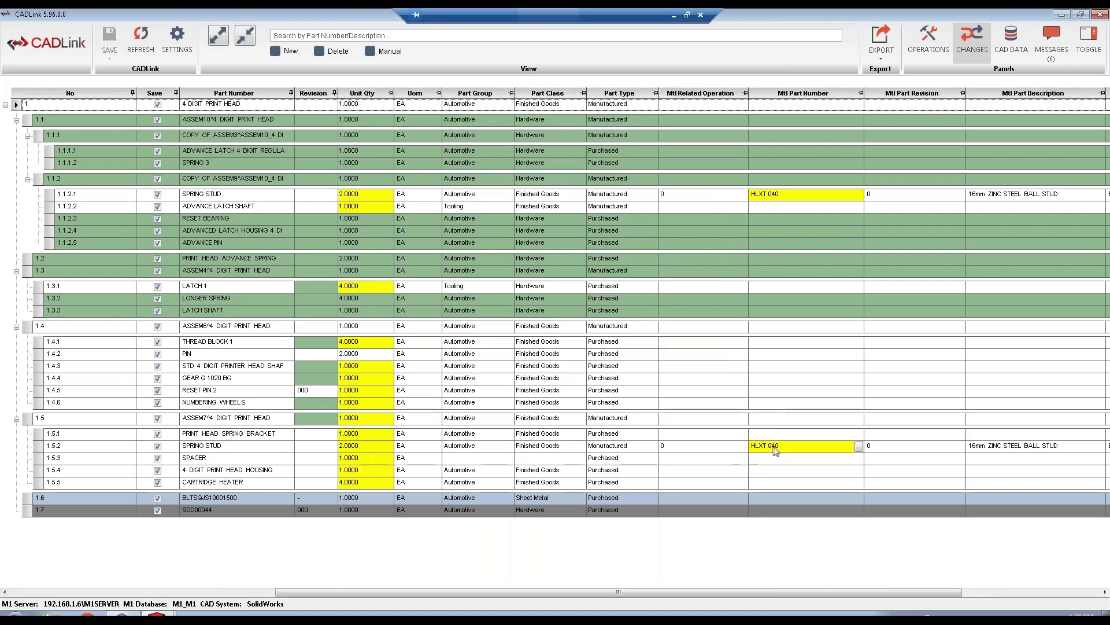
Scroll the grid back left and show a widened Operations panel beside it.
{"action": "left_click", "coordinate": [883, 463]}
{"action": "left_click_drag", "start_coordinate": [761, 591], "coordinate": [496, 591]}
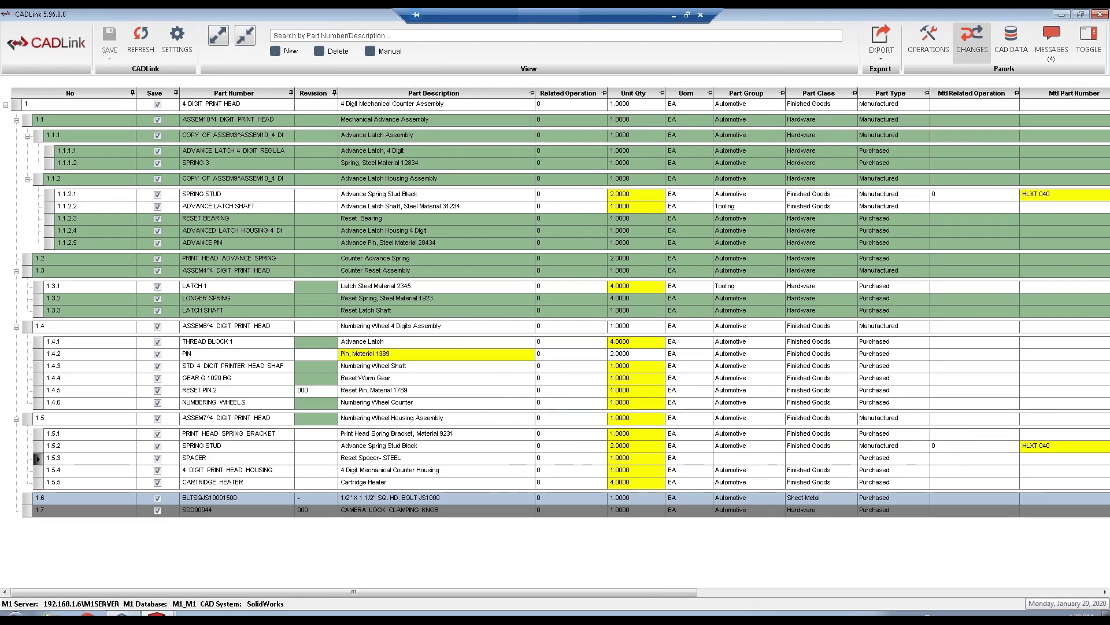
{"action": "left_click", "coordinate": [928, 40]}
{"action": "left_click_drag", "start_coordinate": [797, 168], "coordinate": [632, 168]}
Select assembly 1.3 and add three blank operation rows.
{"action": "left_click", "coordinate": [29, 271]}
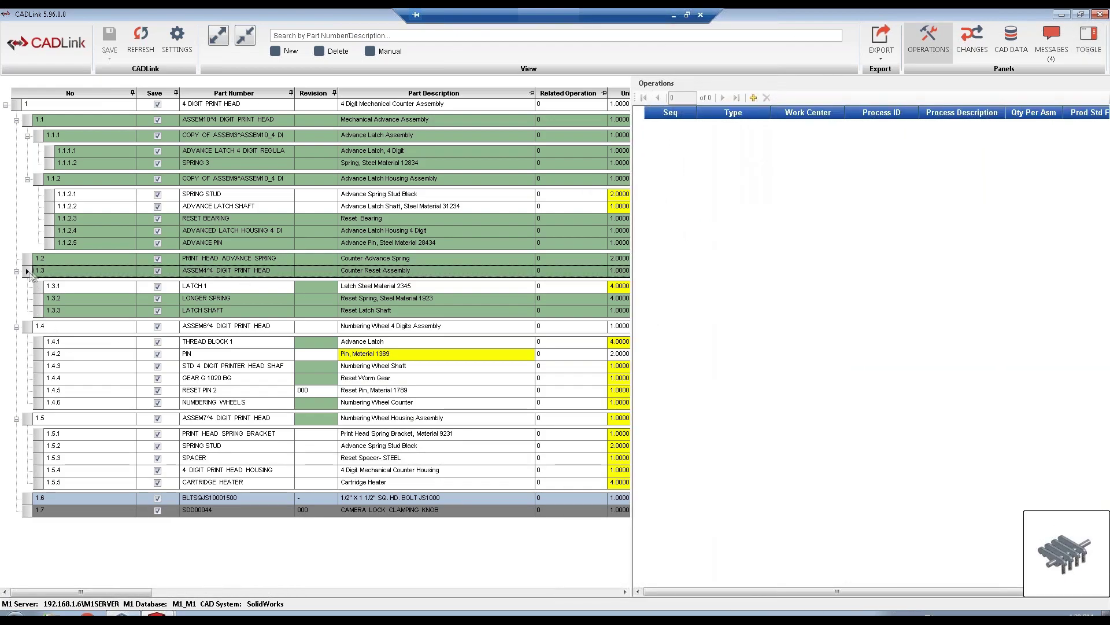
{"action": "left_click", "coordinate": [754, 99]}
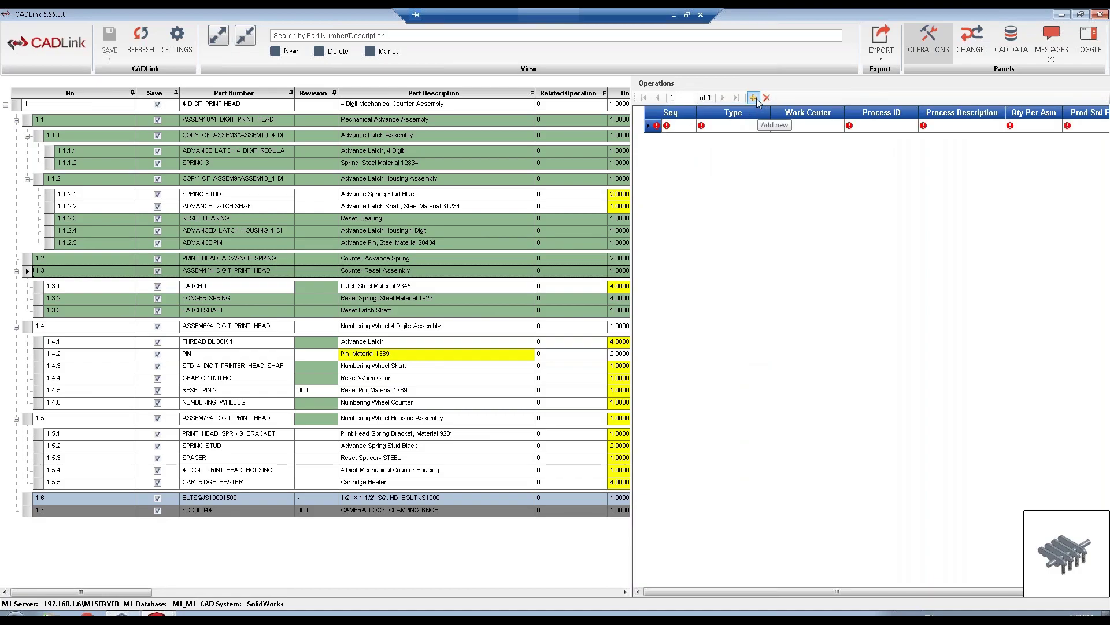
{"action": "left_click", "coordinate": [754, 99]}
{"action": "left_click", "coordinate": [754, 98]}
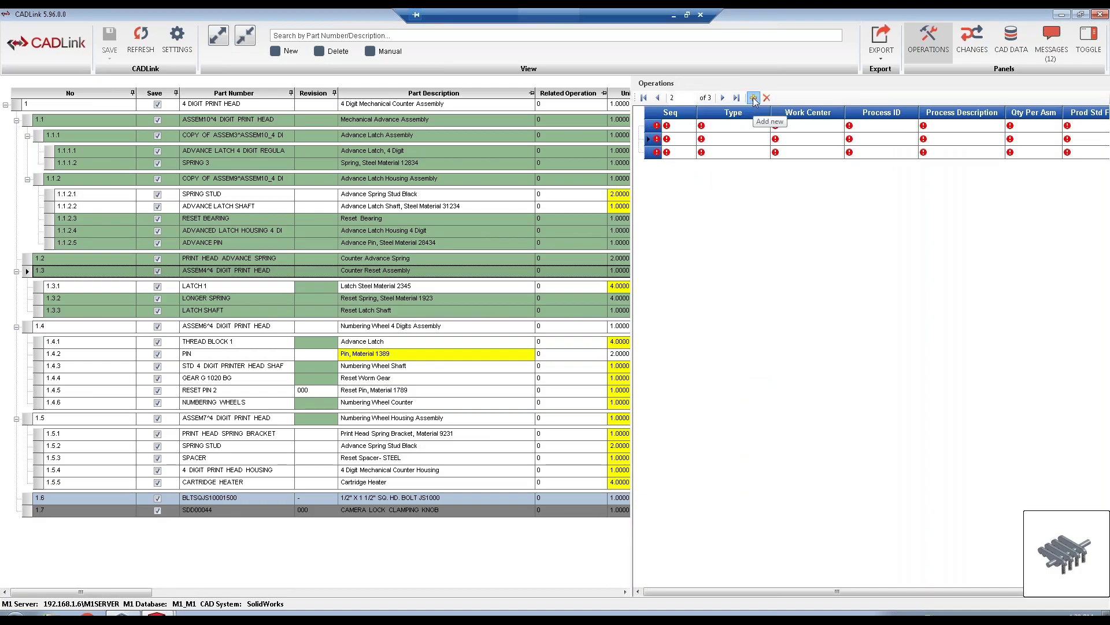
Give the first operation Seq 10, type In House, work center ASSY and process ASSY.
{"action": "left_click", "coordinate": [733, 127]}
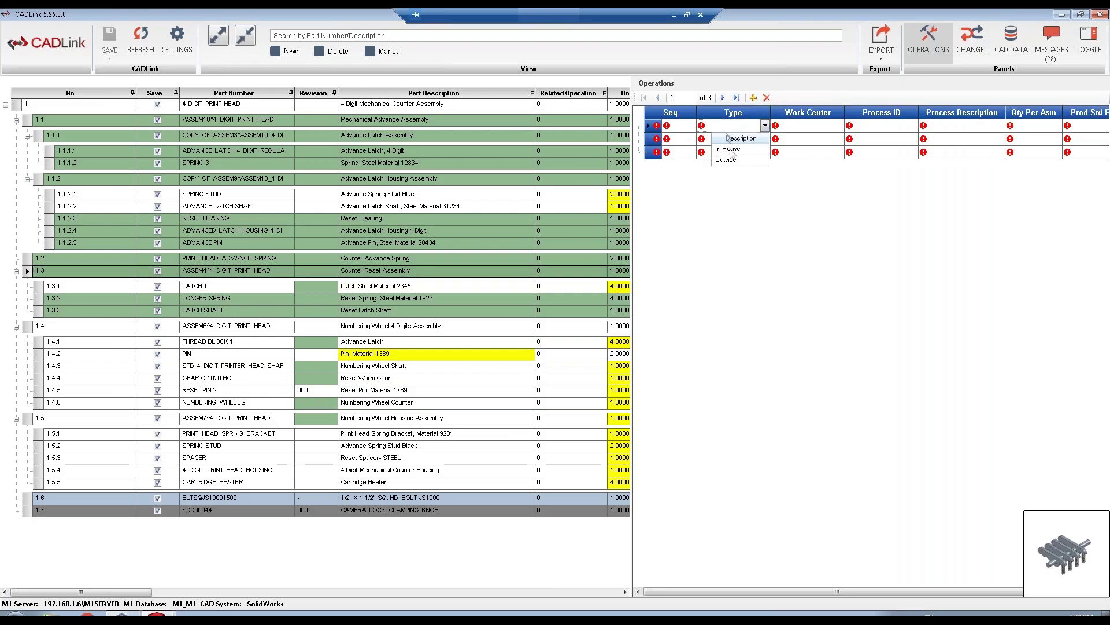
{"action": "left_click", "coordinate": [687, 123]}
{"action": "type", "text": "10"}
{"action": "key", "text": "Tab"}
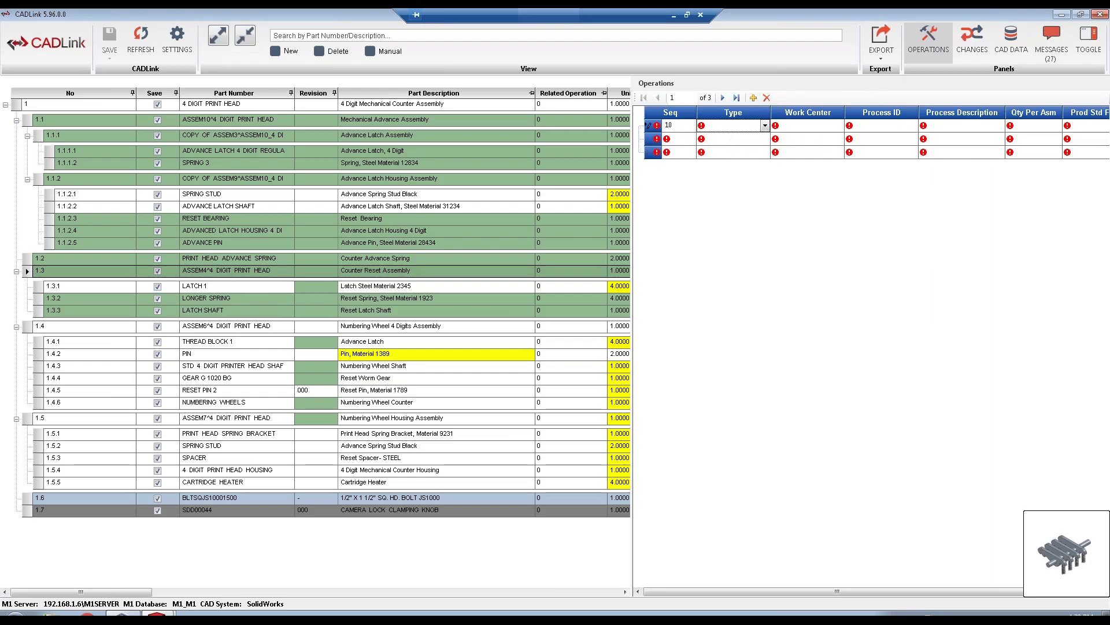
{"action": "left_click", "coordinate": [764, 125]}
{"action": "left_click", "coordinate": [746, 149]}
{"action": "left_click", "coordinate": [839, 126]}
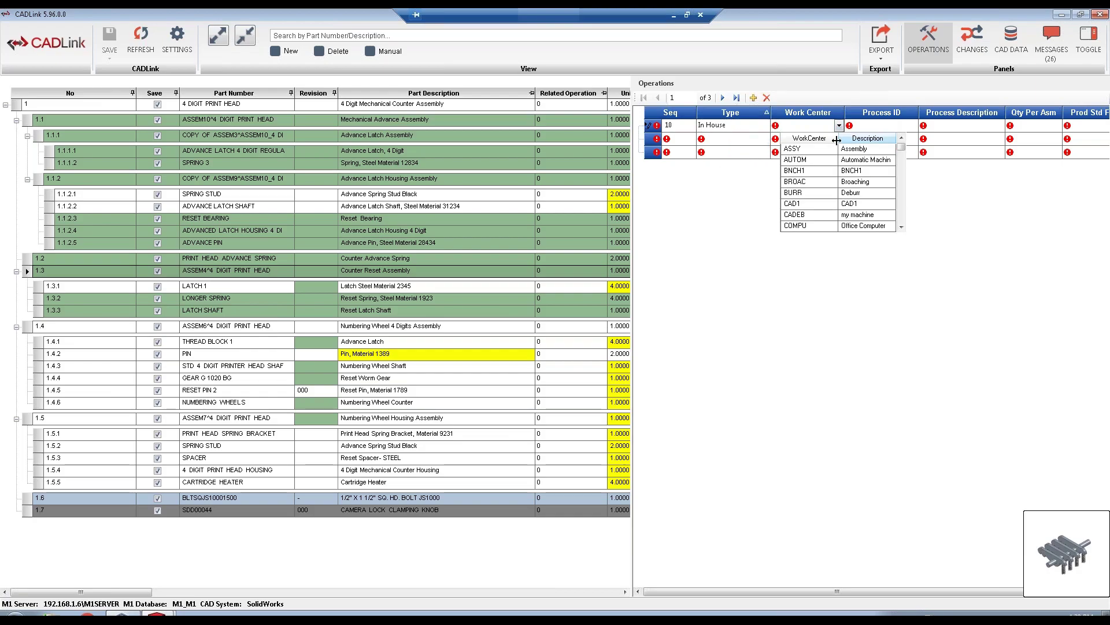
{"action": "left_click", "coordinate": [880, 155]}
{"action": "left_click", "coordinate": [913, 125]}
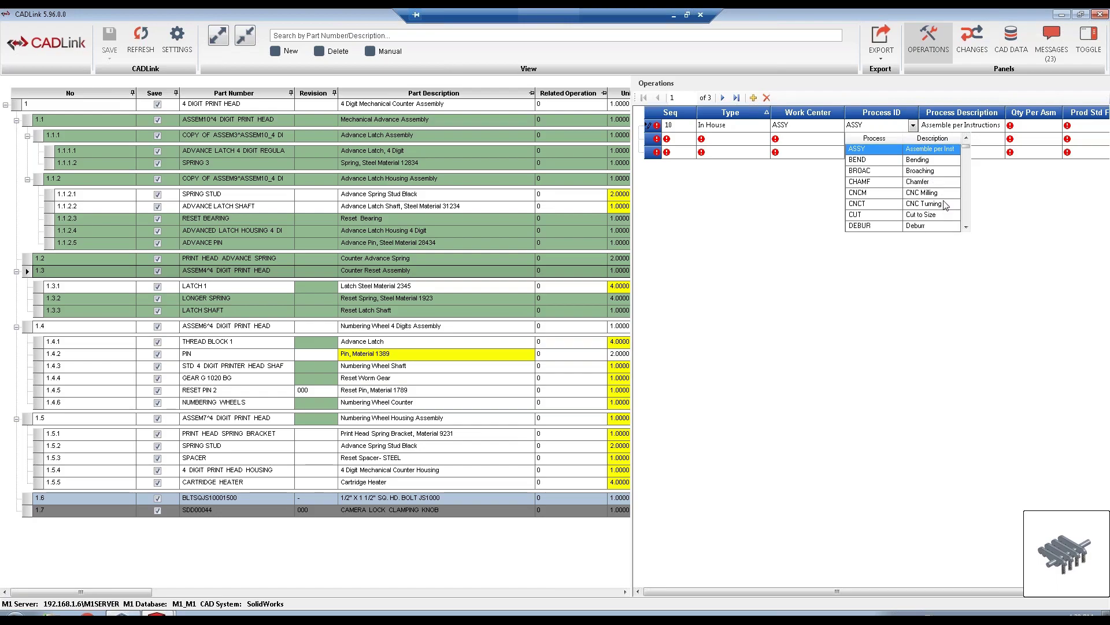
{"action": "left_click", "coordinate": [987, 195]}
Set operation 10's Qty Per Asm to 1 and Prod Std Factor to Hours/Piece.
{"action": "left_click", "coordinate": [1050, 127]}
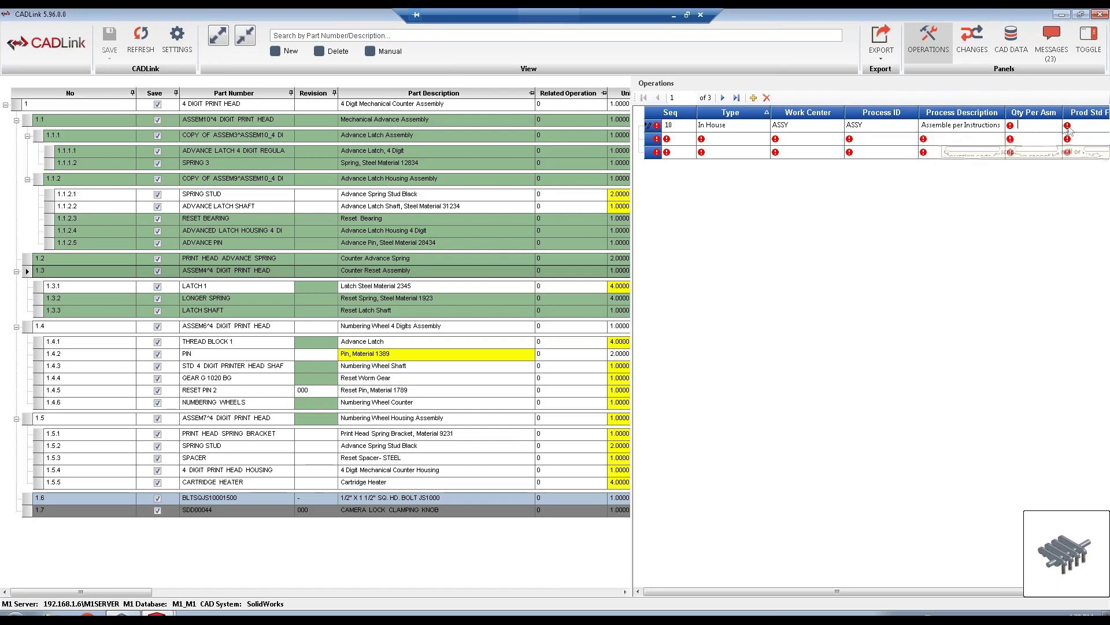
{"action": "type", "text": "1"}
{"action": "key", "text": "Tab"}
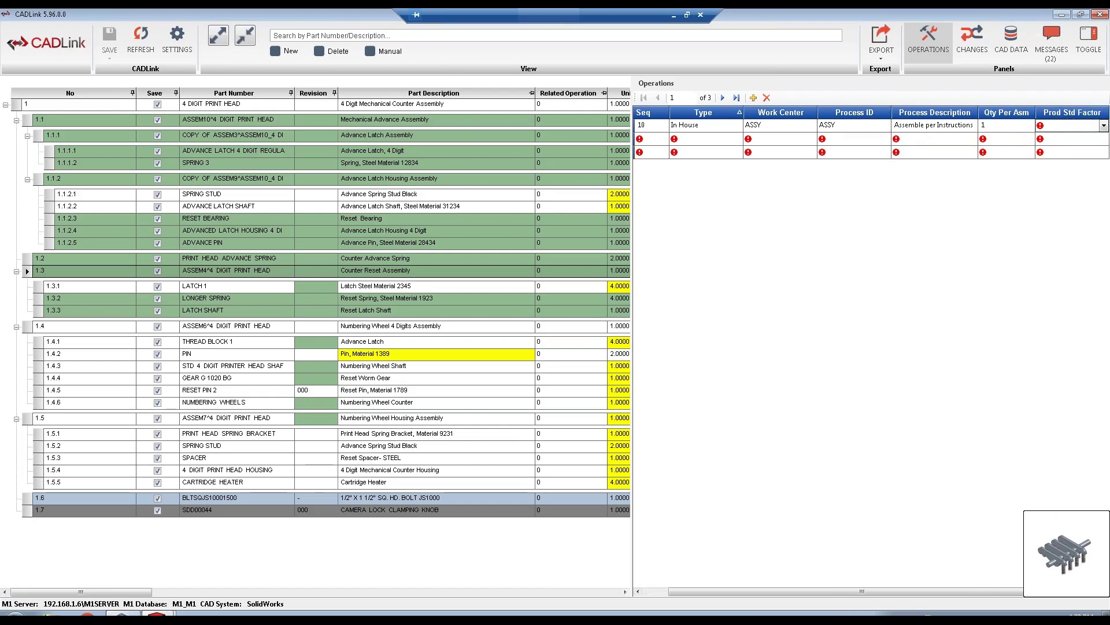
{"action": "left_click", "coordinate": [1075, 126]}
{"action": "left_click", "coordinate": [1071, 150]}
{"action": "left_click_drag", "start_coordinate": [766, 590], "coordinate": [711, 590]}
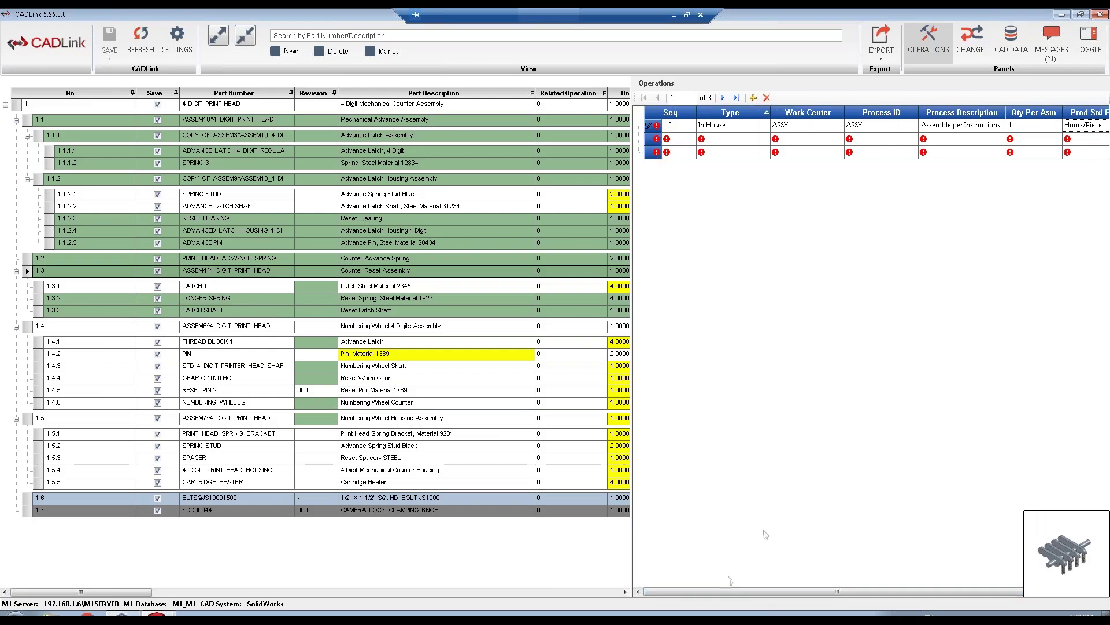
{"action": "left_click", "coordinate": [683, 140]}
Link LATCH 1 (1.3.1), LONGER SPRING (1.3.2) and LATCH SHAFT (1.3.3) to related operation 10 / ASSY.
{"action": "left_click", "coordinate": [332, 285]}
{"action": "key", "text": "Up"}
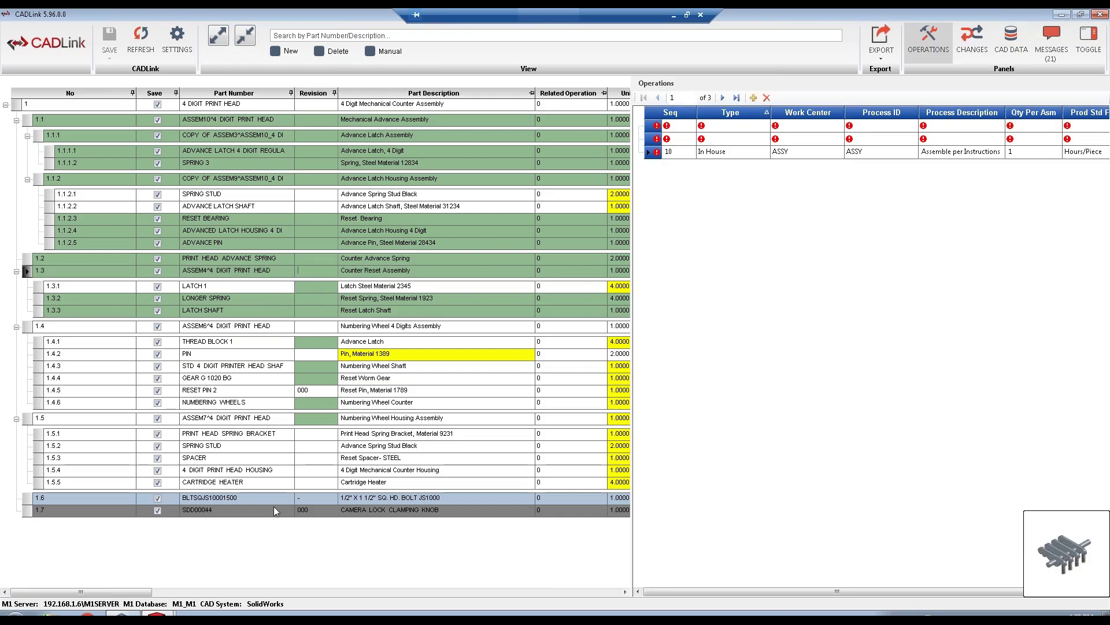
{"action": "left_click_drag", "start_coordinate": [140, 592], "coordinate": [213, 596]}
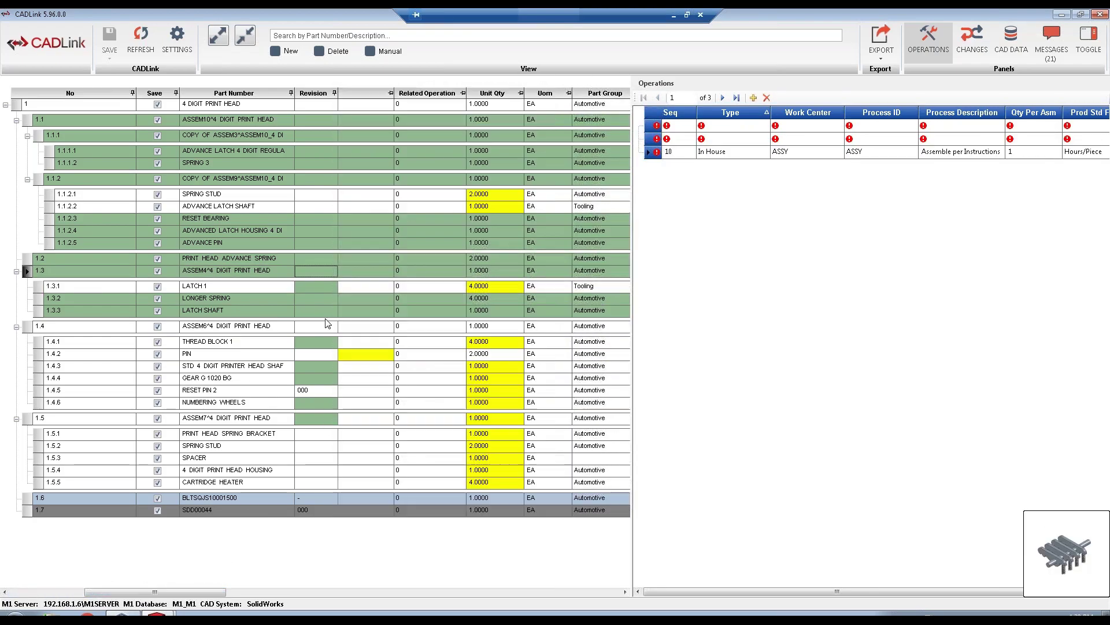
{"action": "left_click", "coordinate": [461, 286]}
{"action": "left_click", "coordinate": [435, 313]}
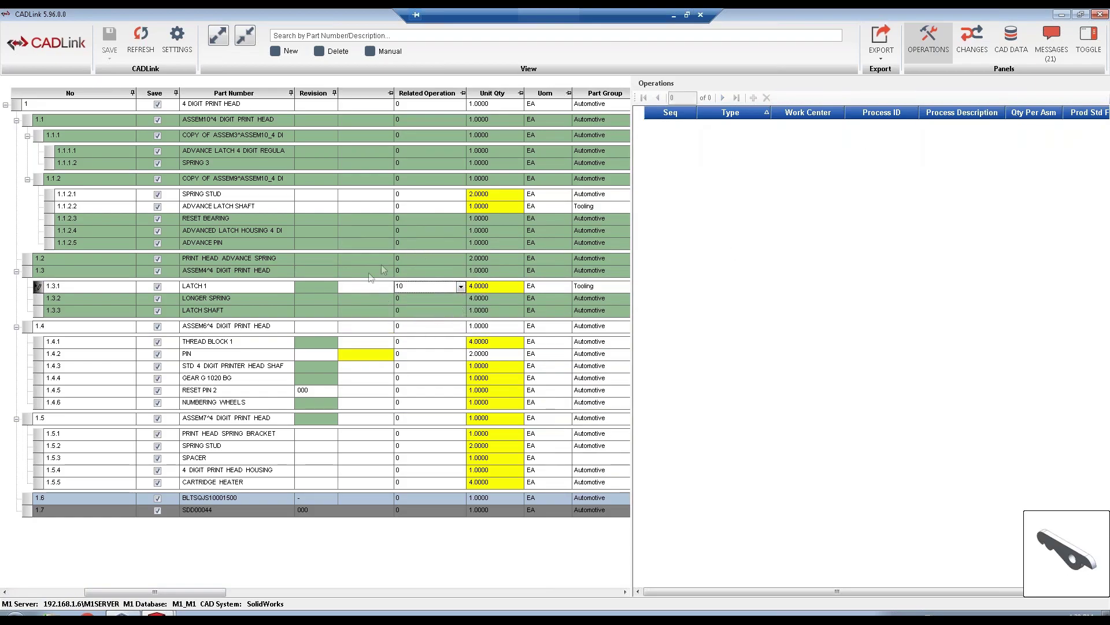
{"action": "left_click", "coordinate": [30, 272]}
{"action": "left_click", "coordinate": [461, 298]}
{"action": "left_click", "coordinate": [435, 325]}
{"action": "left_click", "coordinate": [461, 310]}
{"action": "left_click", "coordinate": [435, 337]}
{"action": "left_click", "coordinate": [459, 271]}
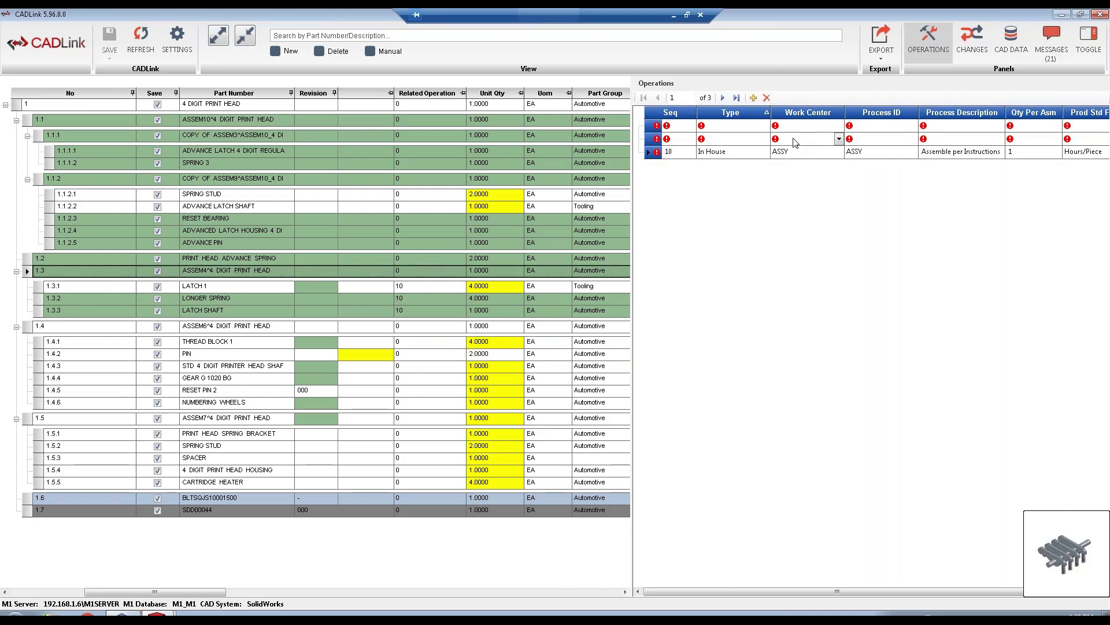
Review the widened BOM Changes list and export options, then display the Counter Reset Assembly's CAD data.
{"action": "left_click", "coordinate": [981, 34]}
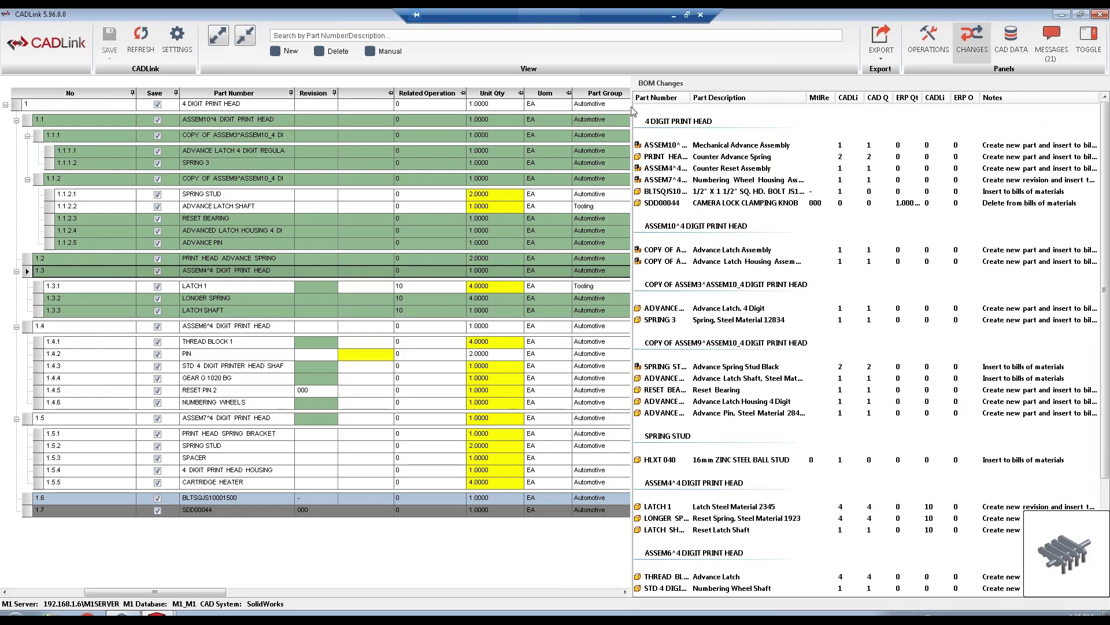
{"action": "left_click_drag", "start_coordinate": [632, 110], "coordinate": [522, 93]}
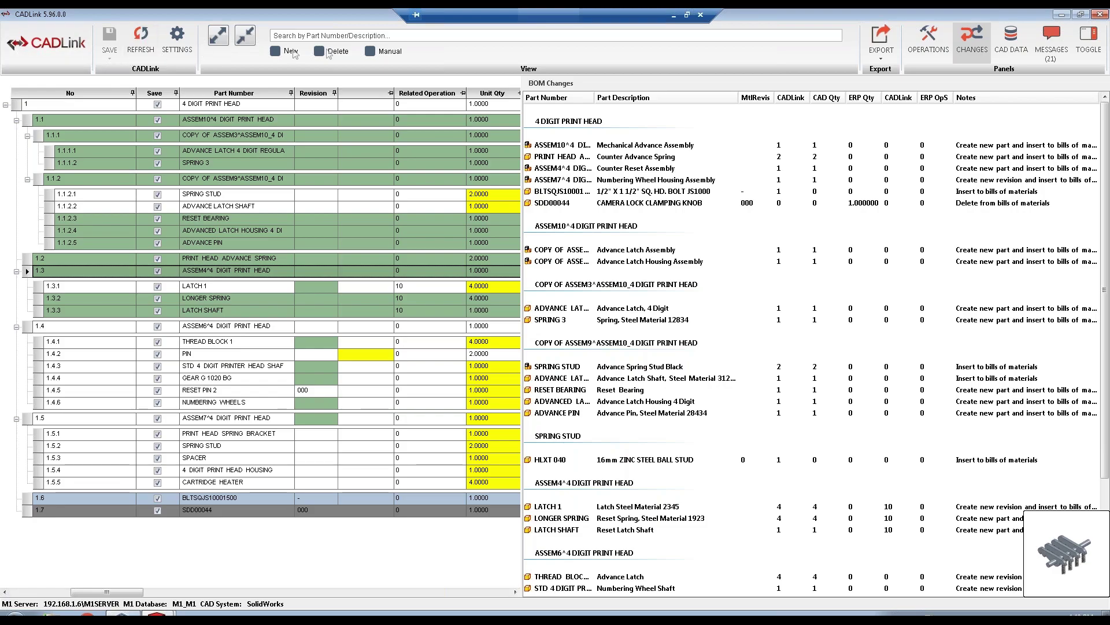
{"action": "left_click", "coordinate": [880, 45]}
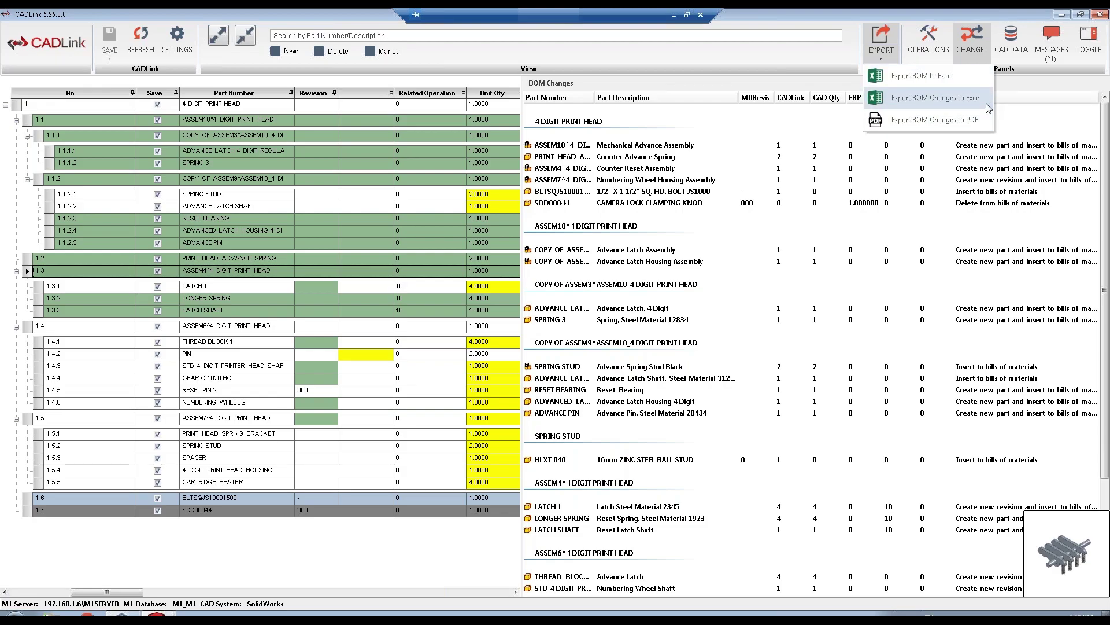
{"action": "left_click", "coordinate": [1003, 46]}
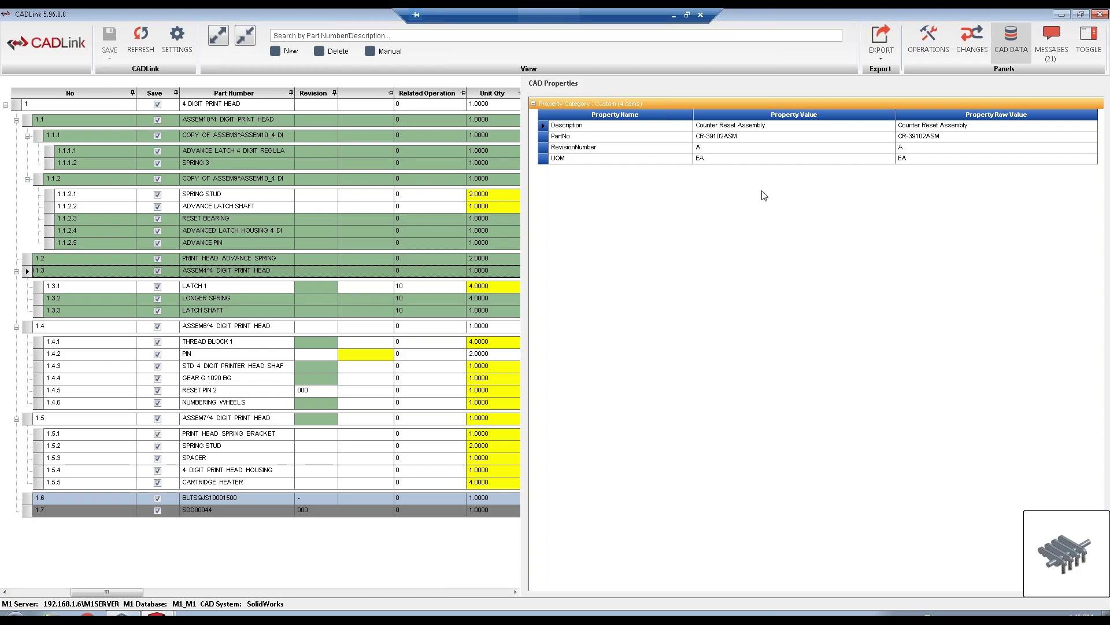
Show the Messages panel listing 21 validation errors, including part numbers over 30 characters.
{"action": "left_click", "coordinate": [1057, 45]}
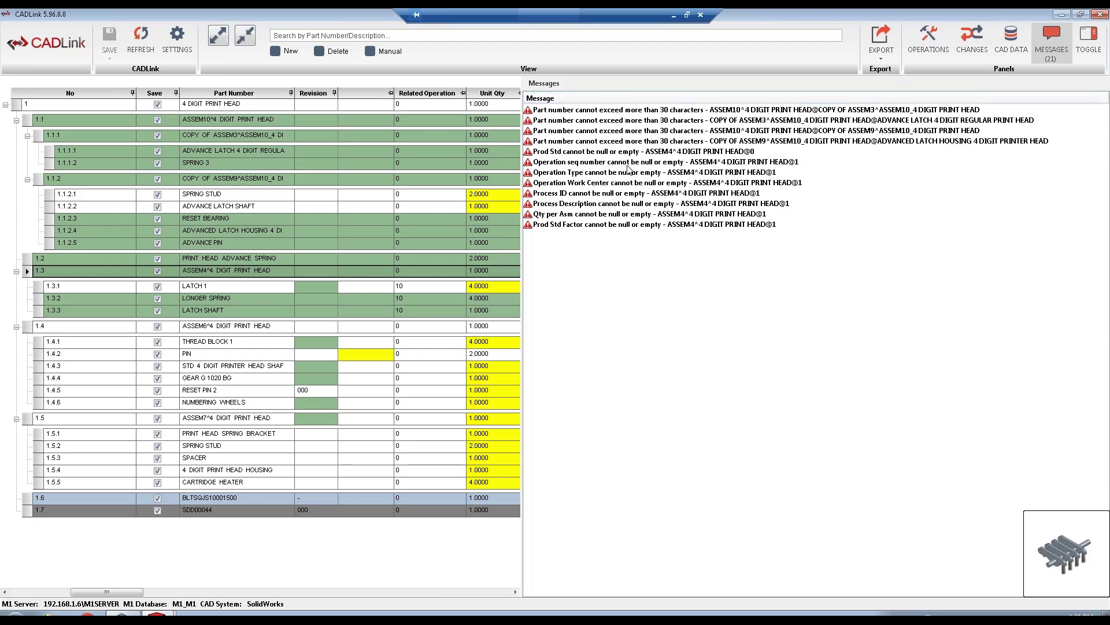
Step through the validation messages to their lines, including 1.1.1's overlong part number and the assembly missing an operation sequence.
{"action": "left_click", "coordinate": [613, 111]}
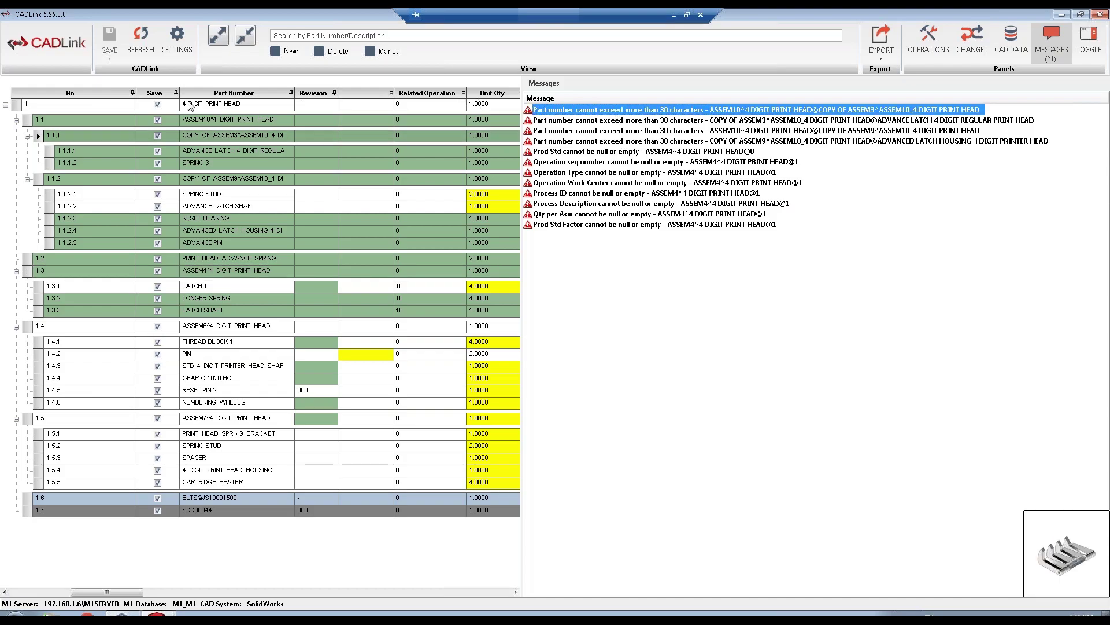
{"action": "left_click", "coordinate": [258, 140]}
{"action": "left_click", "coordinate": [614, 120]}
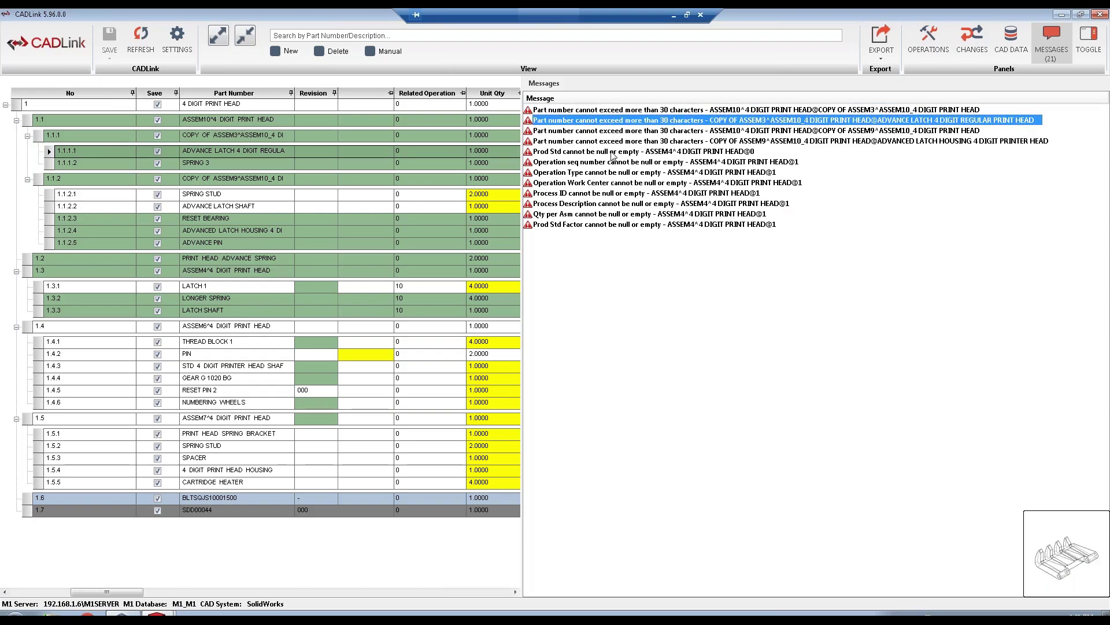
{"action": "left_click", "coordinate": [611, 164]}
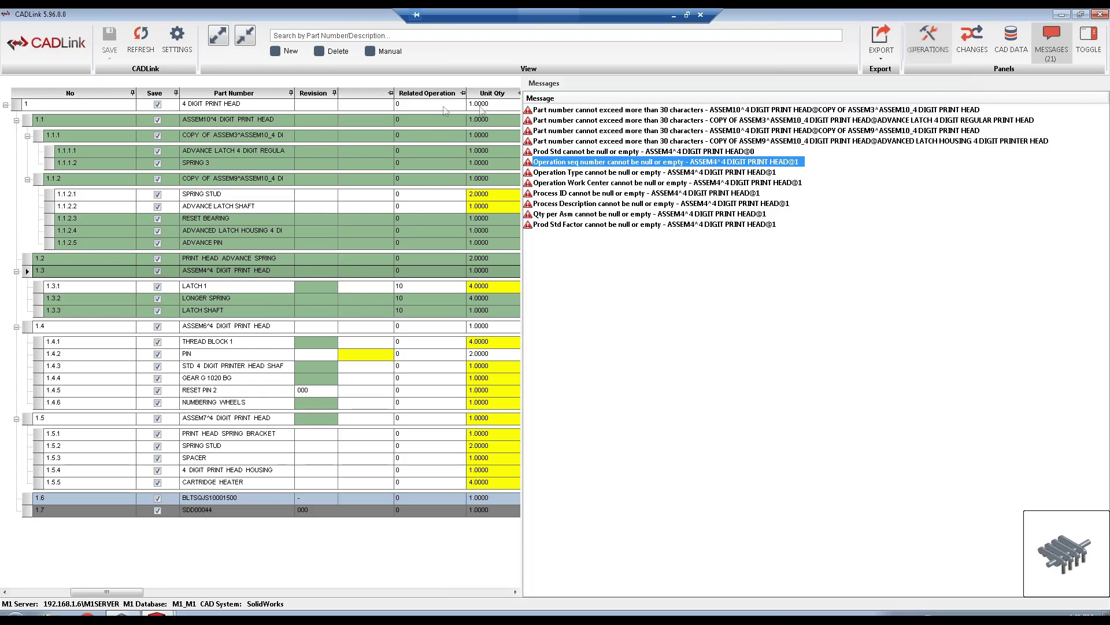
Clear all save marks, mark rows 1.6 and 1.5 for saving, and hide the Messages panel.
{"action": "left_click", "coordinate": [157, 104]}
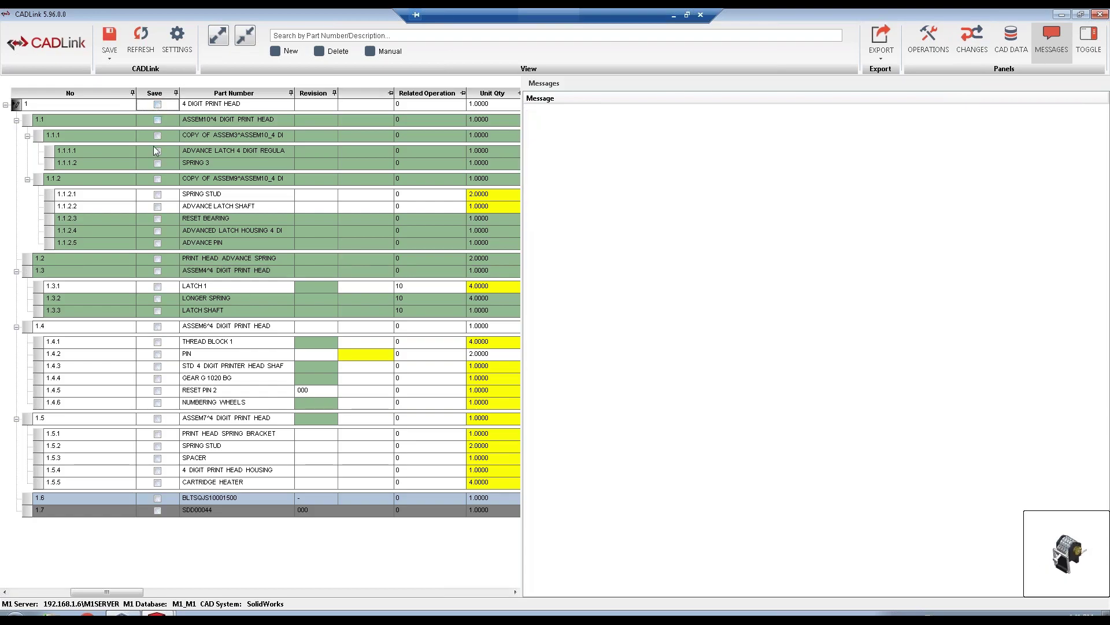
{"action": "left_click", "coordinate": [157, 498]}
{"action": "left_click", "coordinate": [157, 418]}
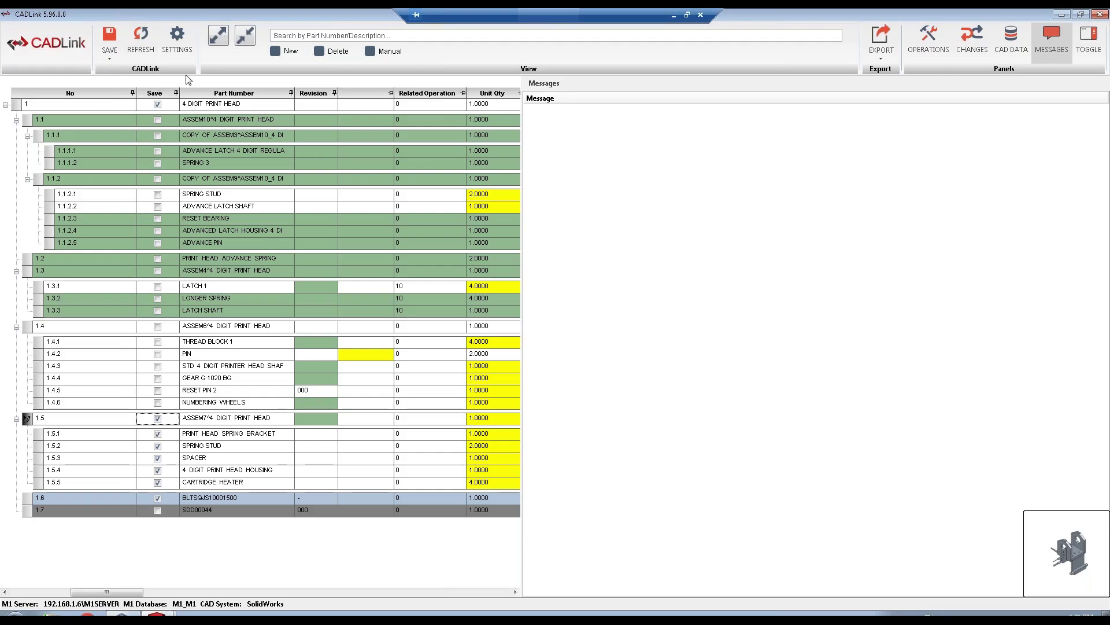
{"action": "left_click", "coordinate": [1097, 51]}
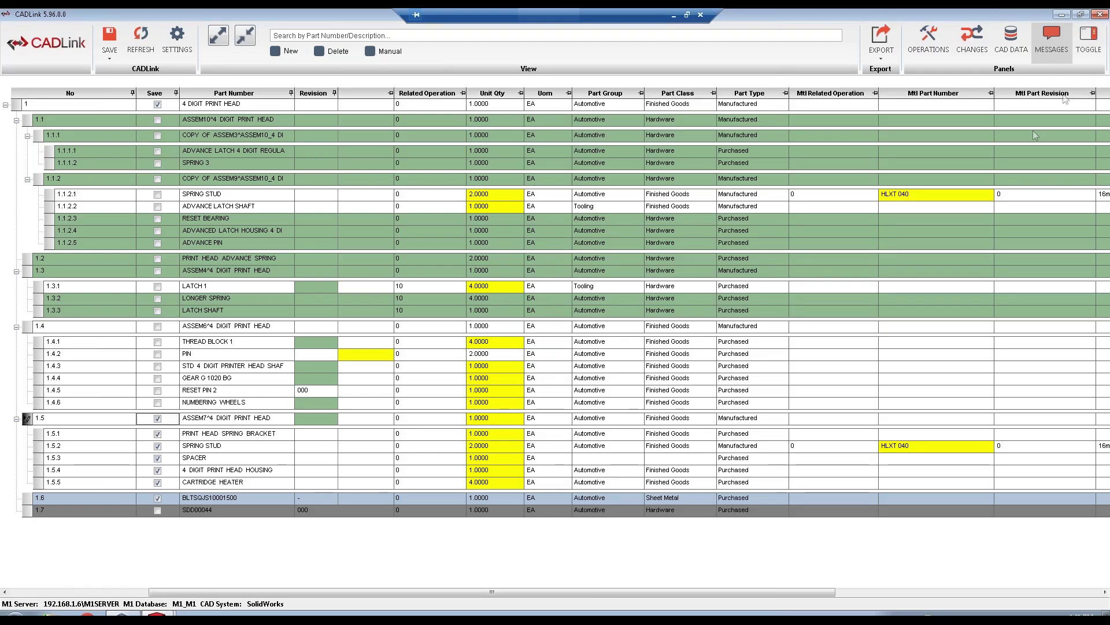